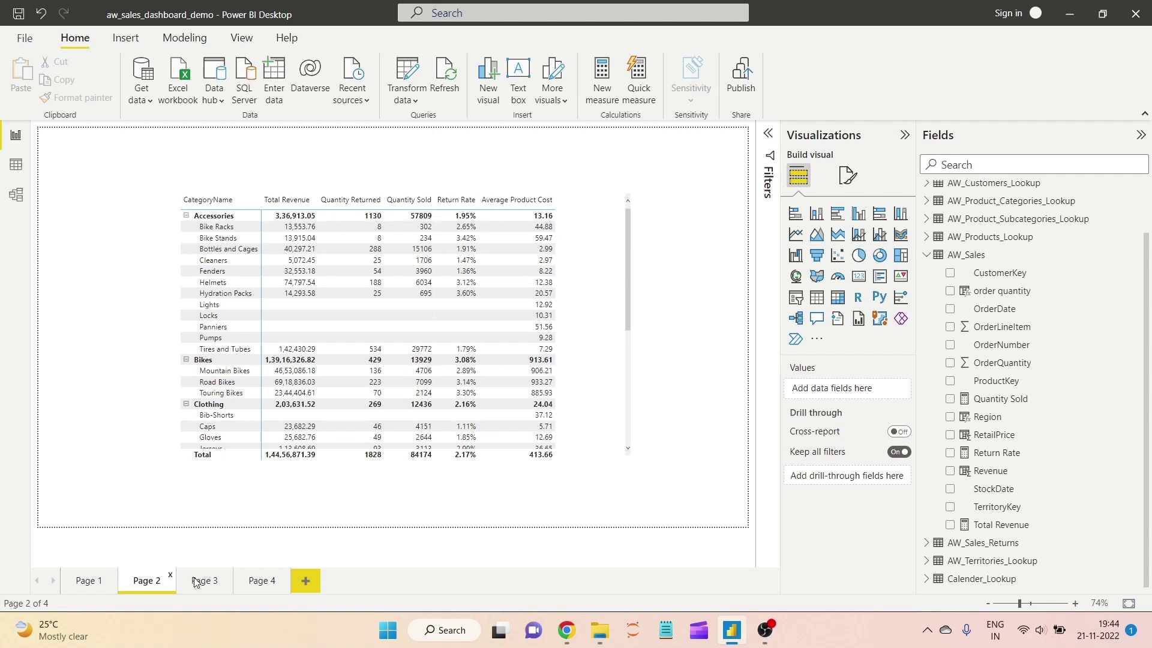
# Add a new report page and inspect the OrderDate, StockDate and OrderNumber columns in the AW_Sales table data.
pyautogui.click(303, 582)
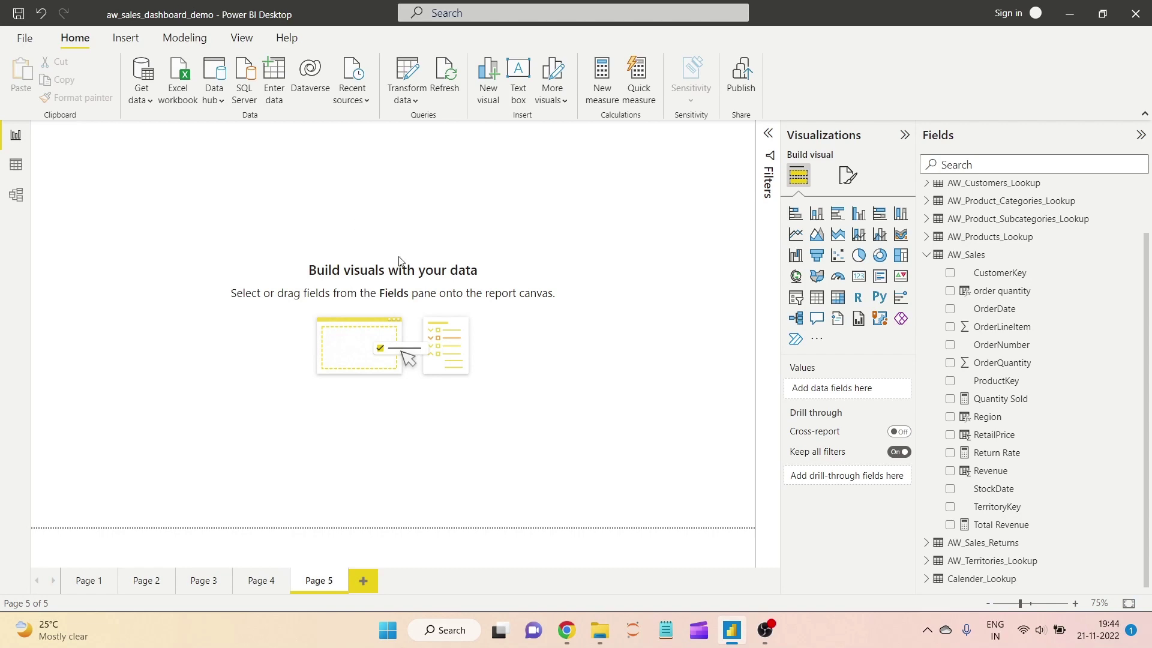
pyautogui.click(15, 169)
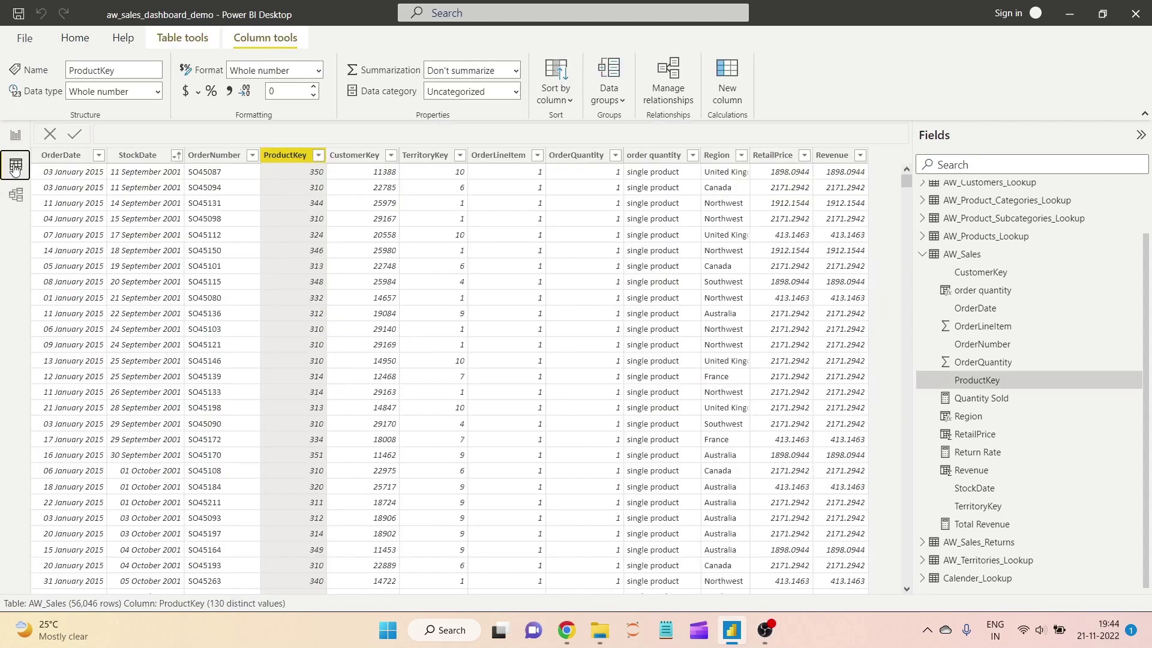
pyautogui.click(964, 257)
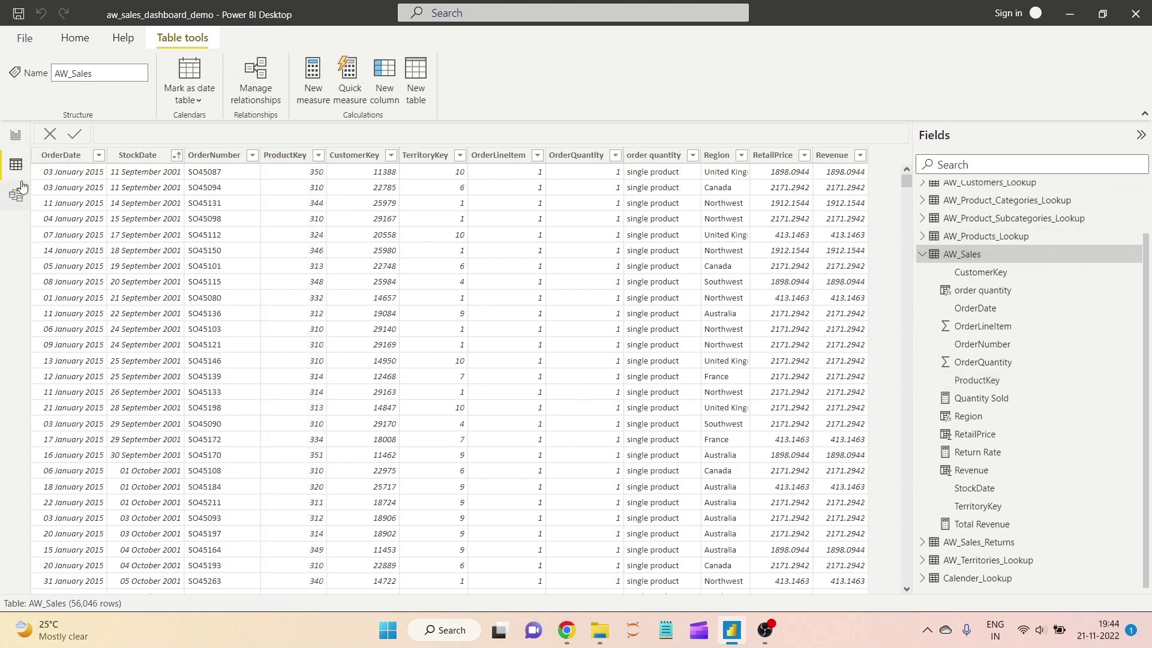
pyautogui.click(60, 156)
pyautogui.click(137, 156)
pyautogui.click(222, 154)
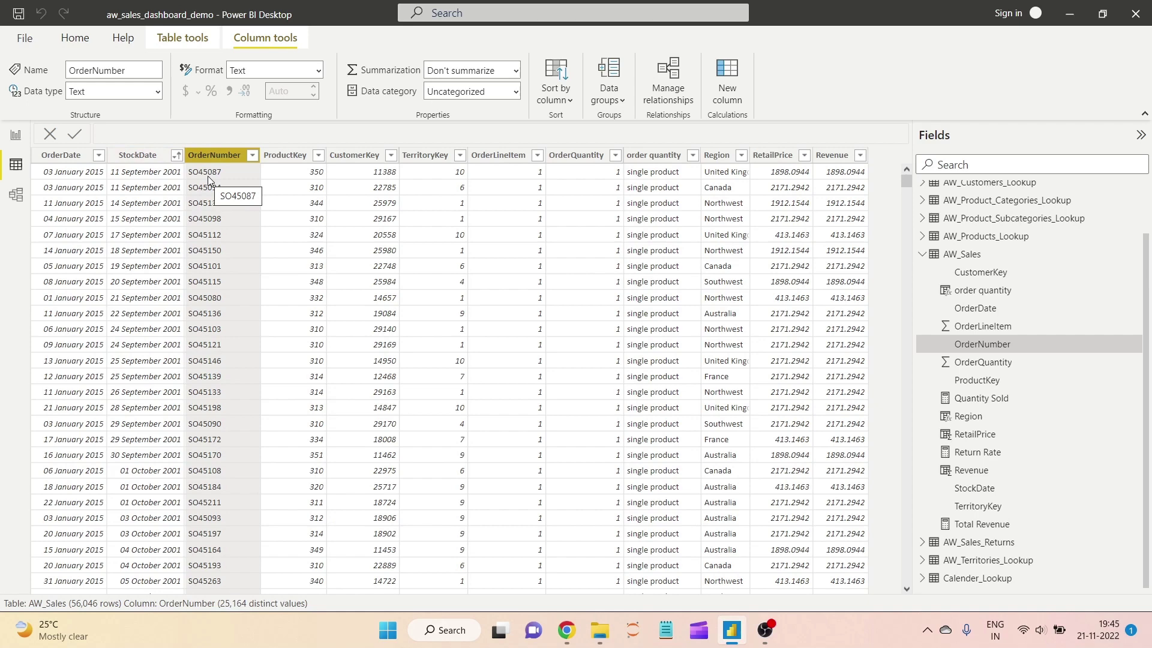
# Insert a table visual on the empty report page, enlarge it and place it near the middle of the canvas.
pyautogui.click(16, 136)
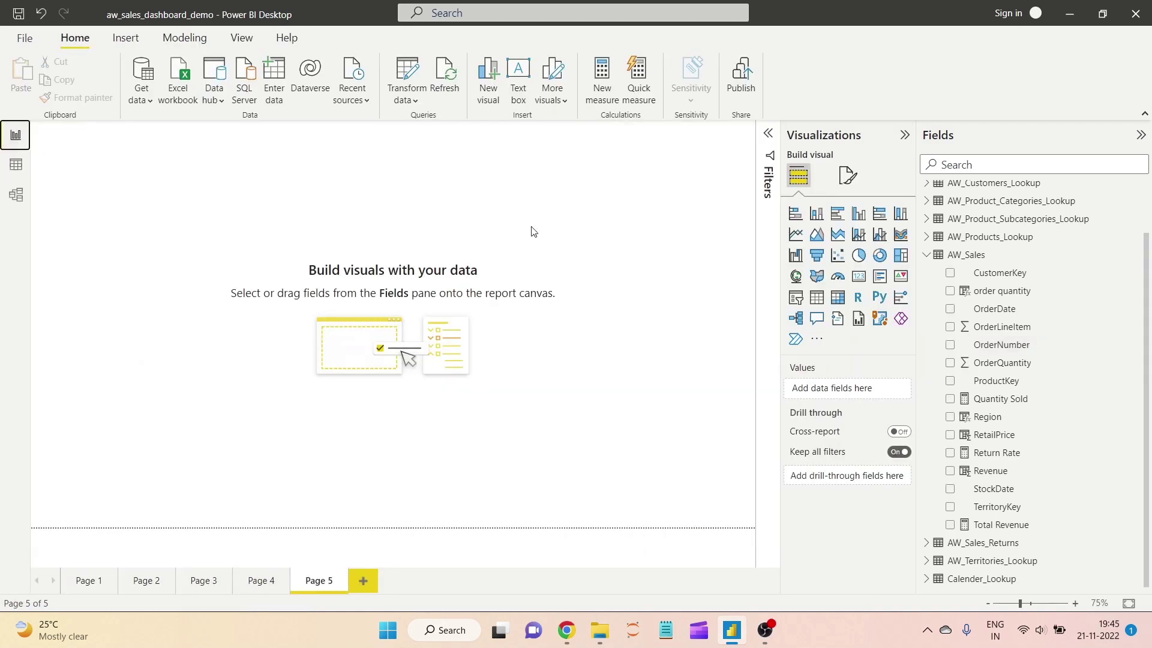
pyautogui.click(816, 298)
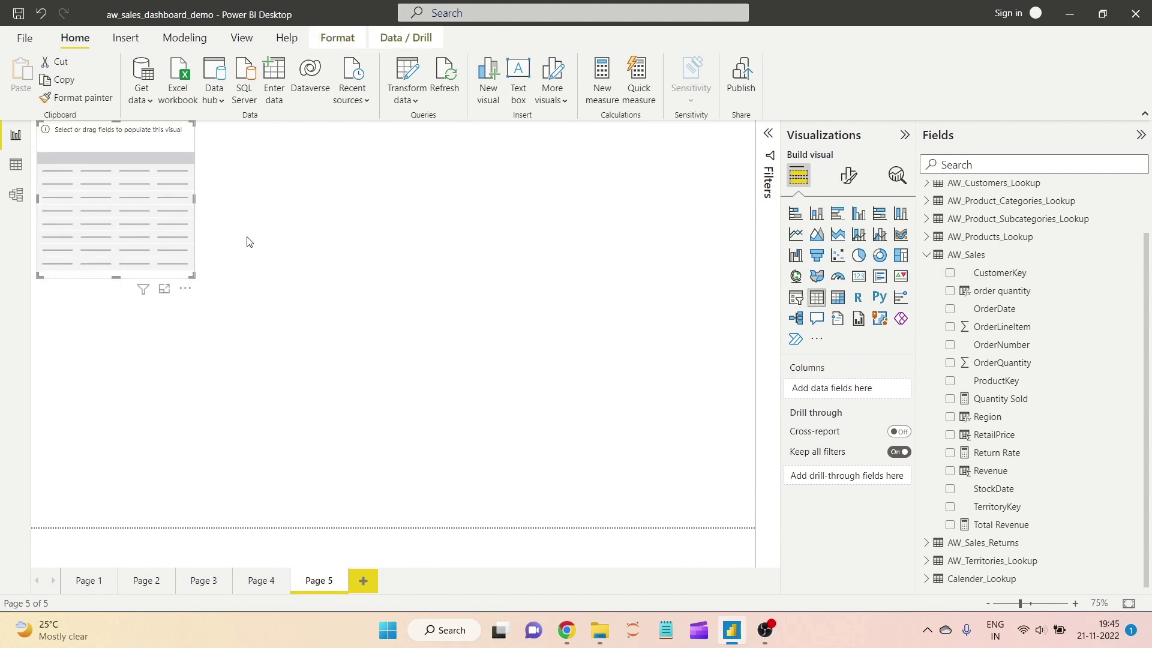
pyautogui.moveTo(184, 175); pyautogui.dragTo(402, 221)
pyautogui.moveTo(411, 322); pyautogui.dragTo(682, 525)
pyautogui.moveTo(486, 313); pyautogui.dragTo(478, 284)
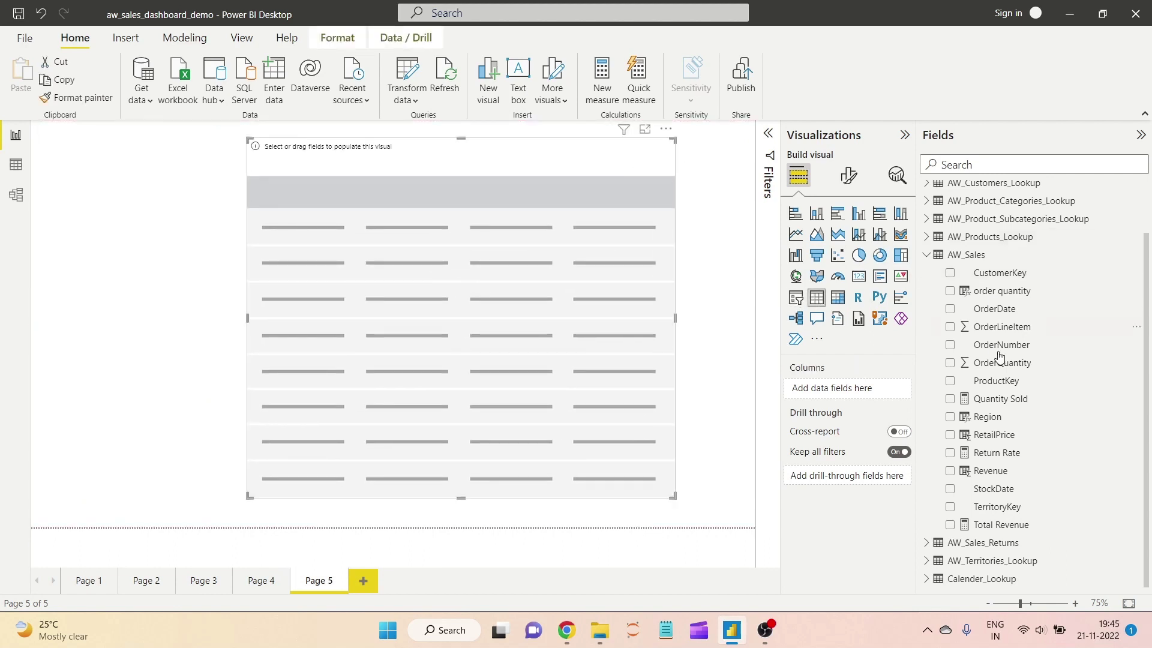
# Add OrderNumber from AW_Sales to the table visual twice and summarize the second column by Count.
pyautogui.moveTo(1029, 347); pyautogui.dragTo(851, 408)
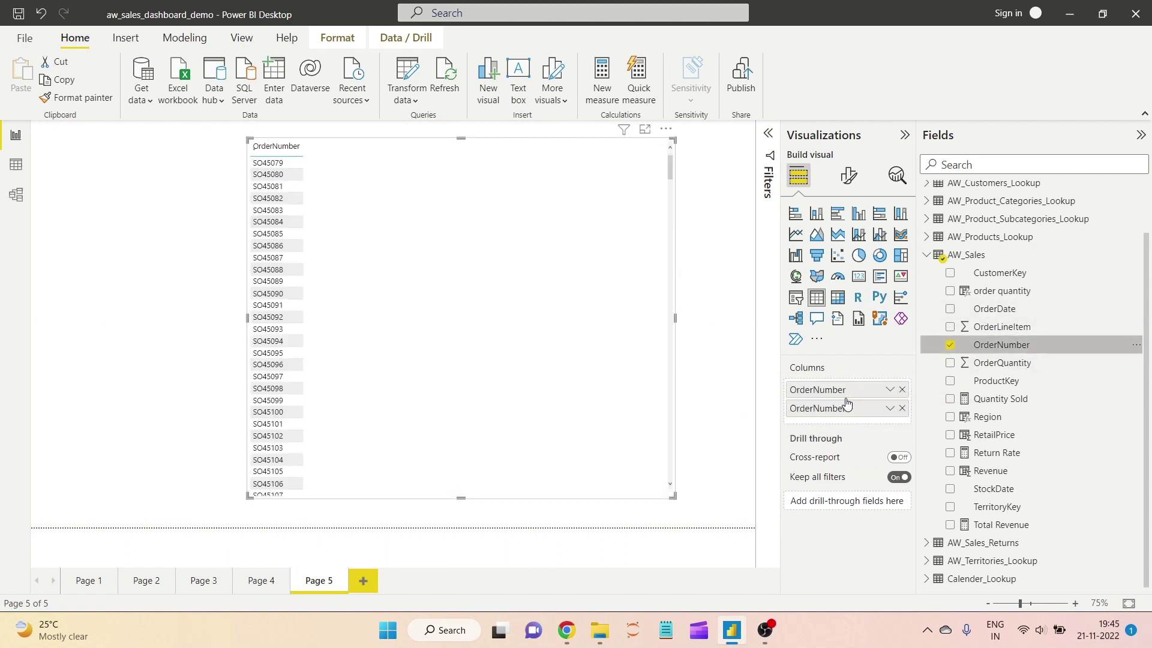
pyautogui.click(890, 409)
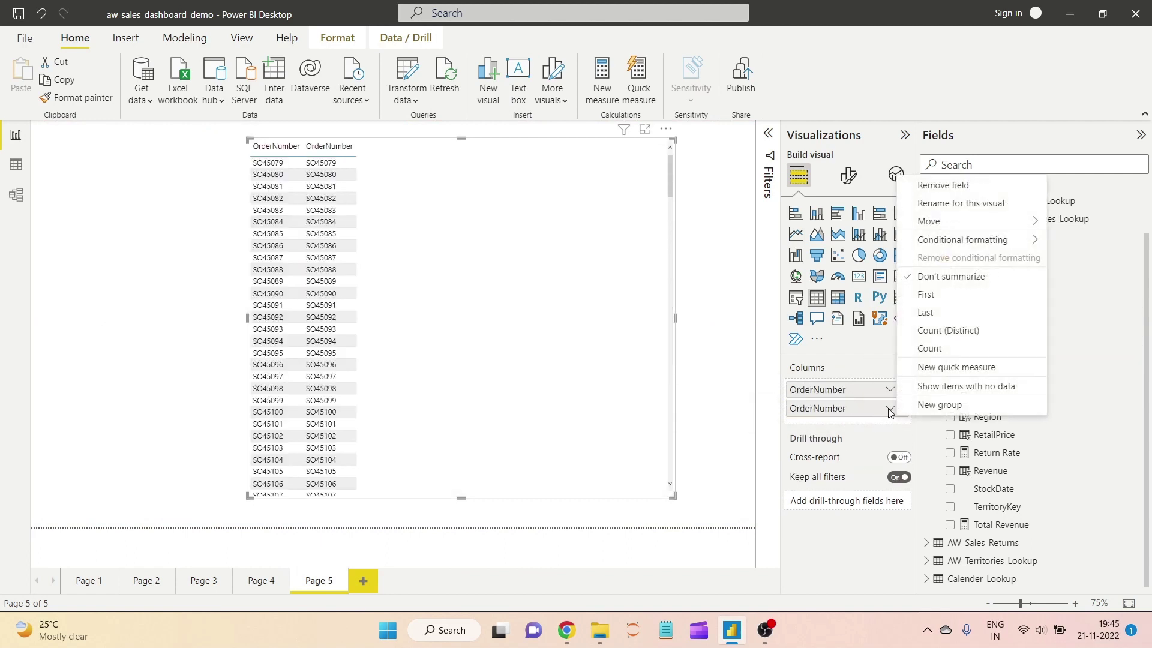
pyautogui.click(940, 350)
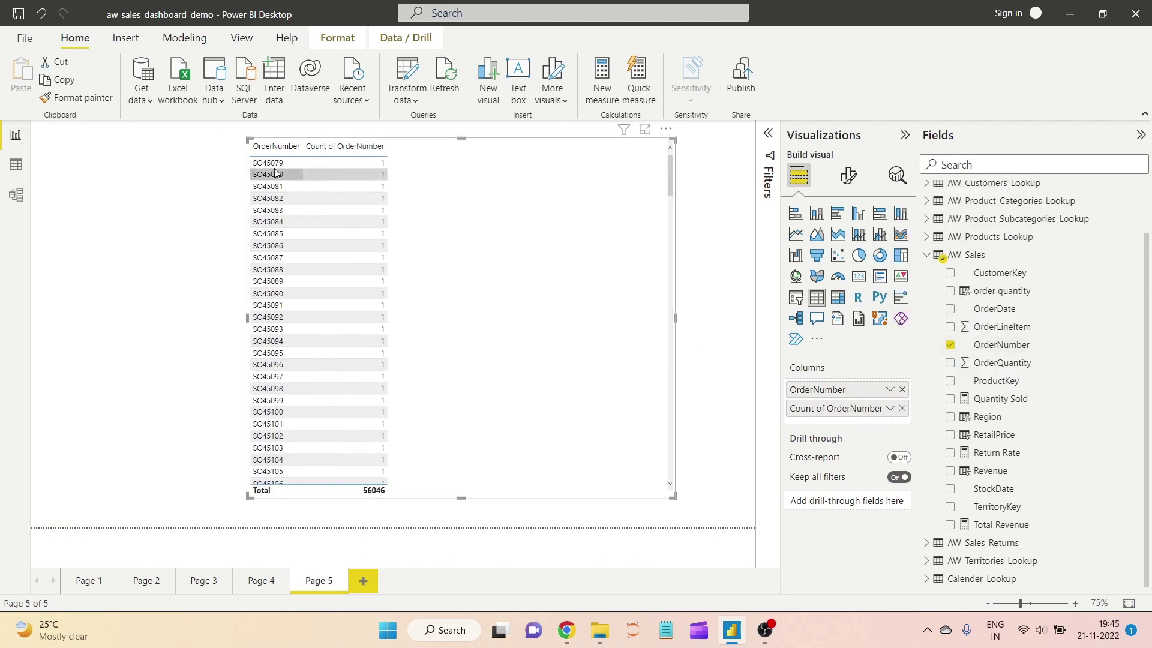
# Sort the table visual by Count of OrderNumber in descending order and look through its rows.
pyautogui.click(344, 150)
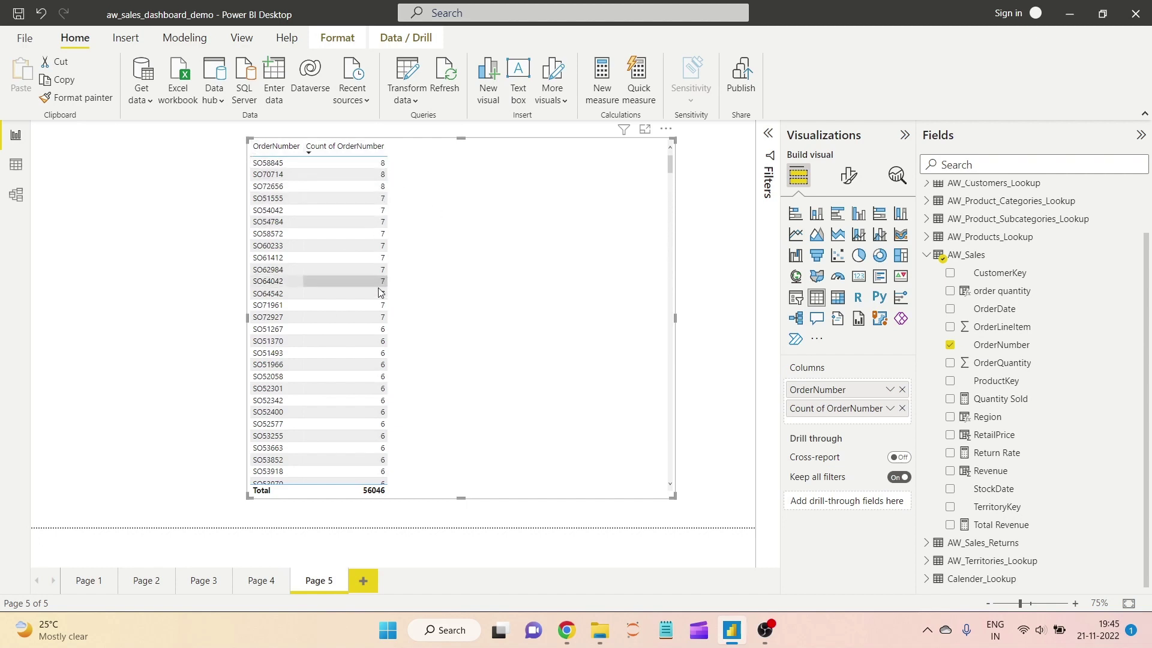
pyautogui.scroll(-10, 420, 400)
pyautogui.scroll(-15, 420, 400)
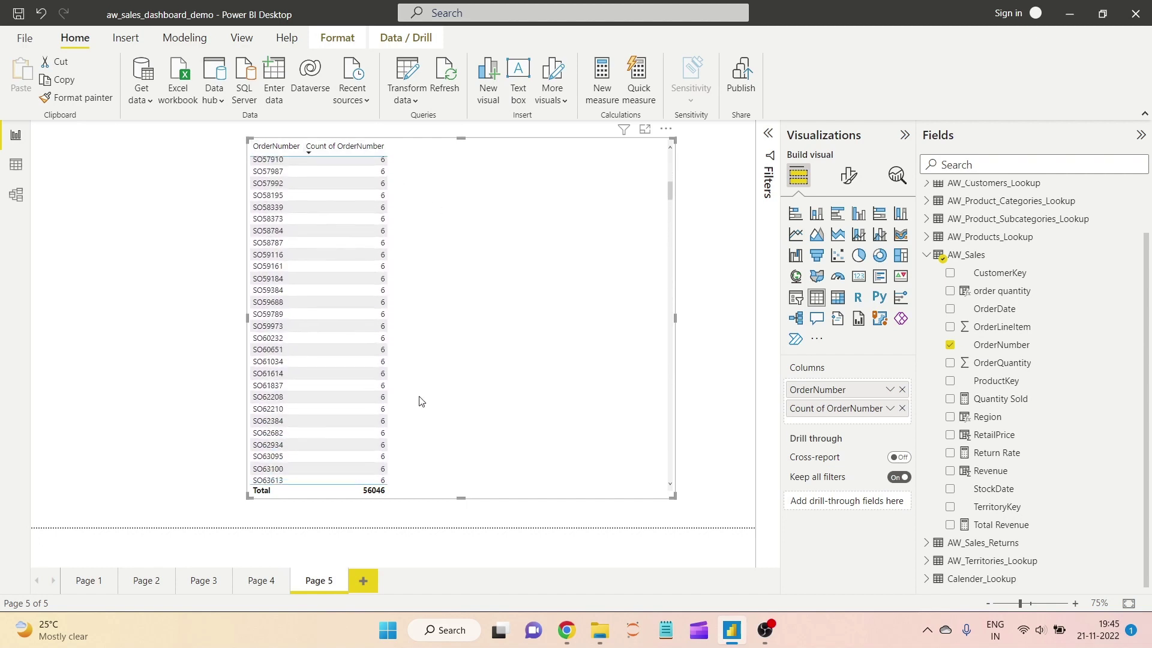
pyautogui.scroll(20, 420, 401)
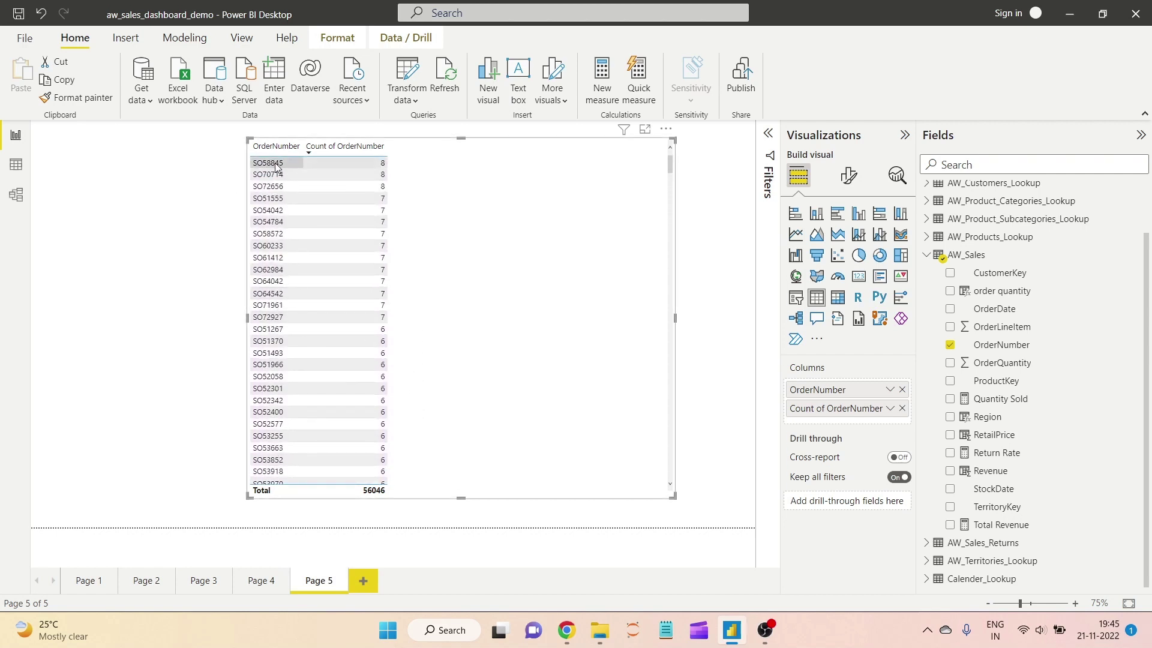
# Copy the order number value from the first row of the sorted table visual.
pyautogui.rightClick(276, 168)
pyautogui.moveTo(342, 282)
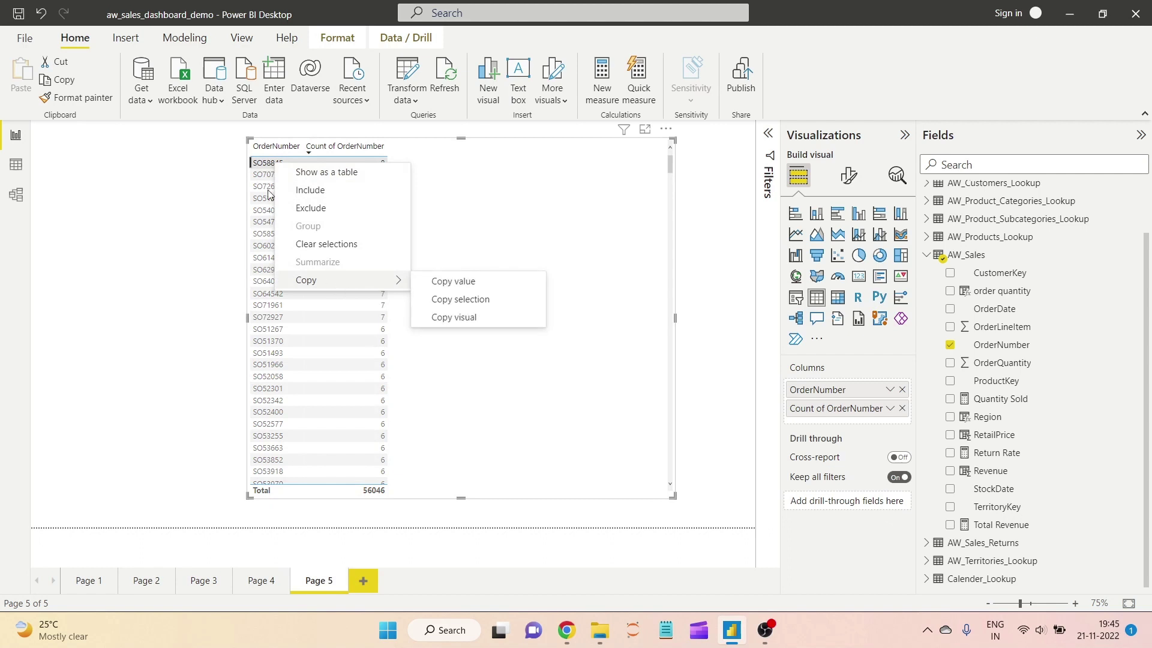
pyautogui.click(265, 166)
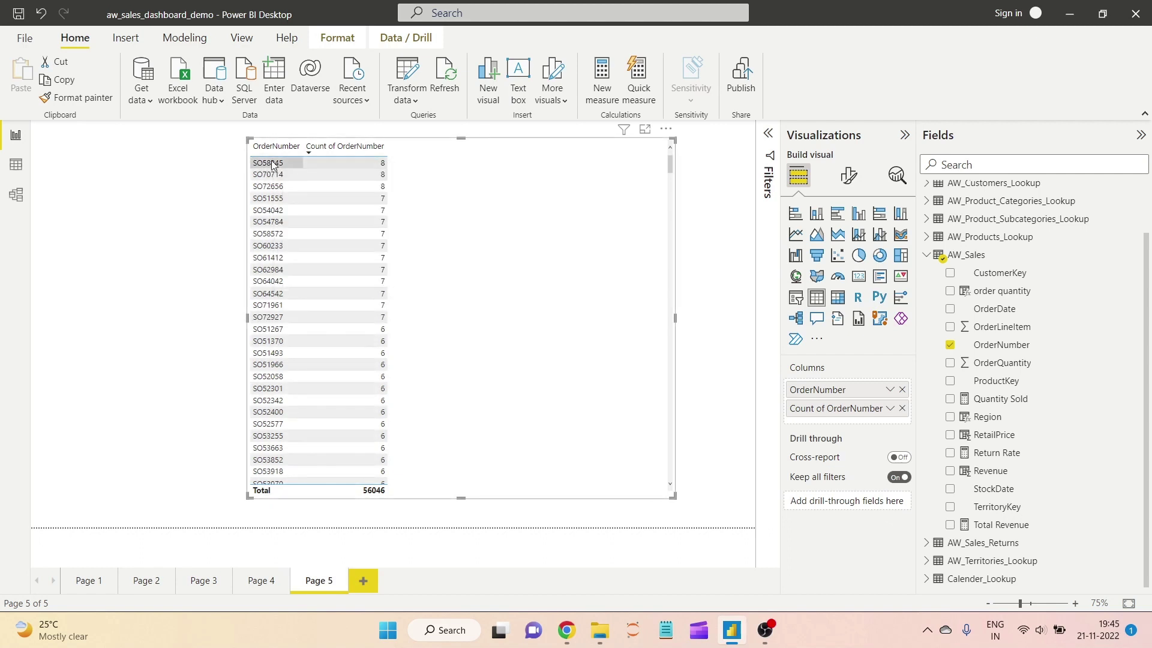
pyautogui.rightClick(272, 164)
pyautogui.moveTo(351, 261)
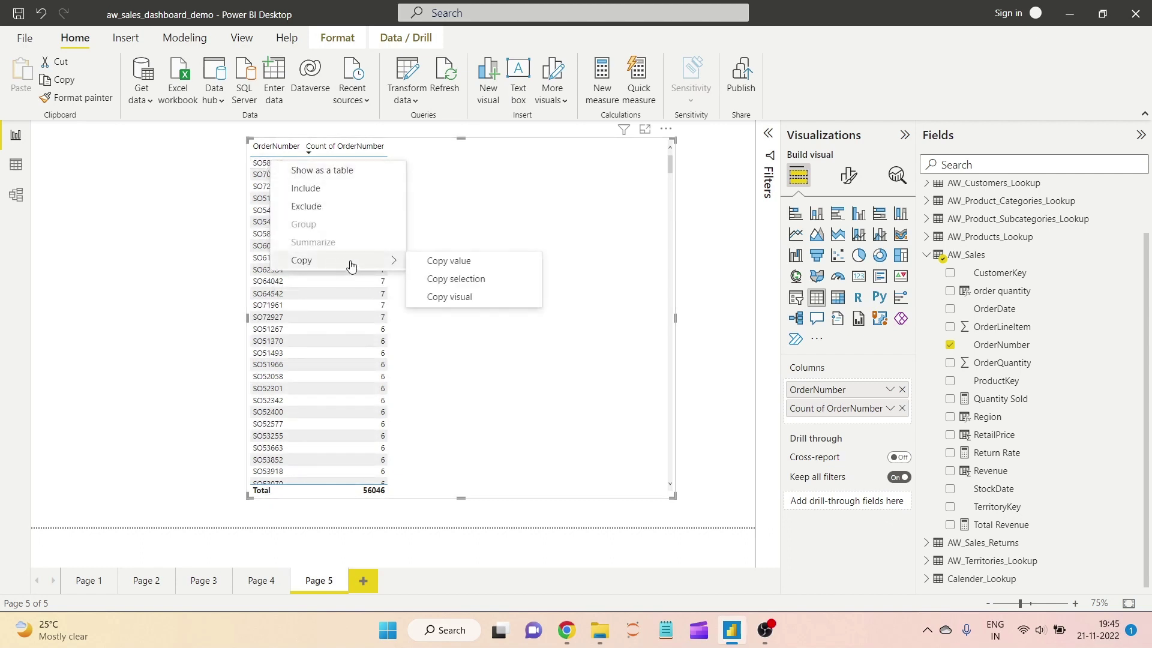
pyautogui.click(466, 264)
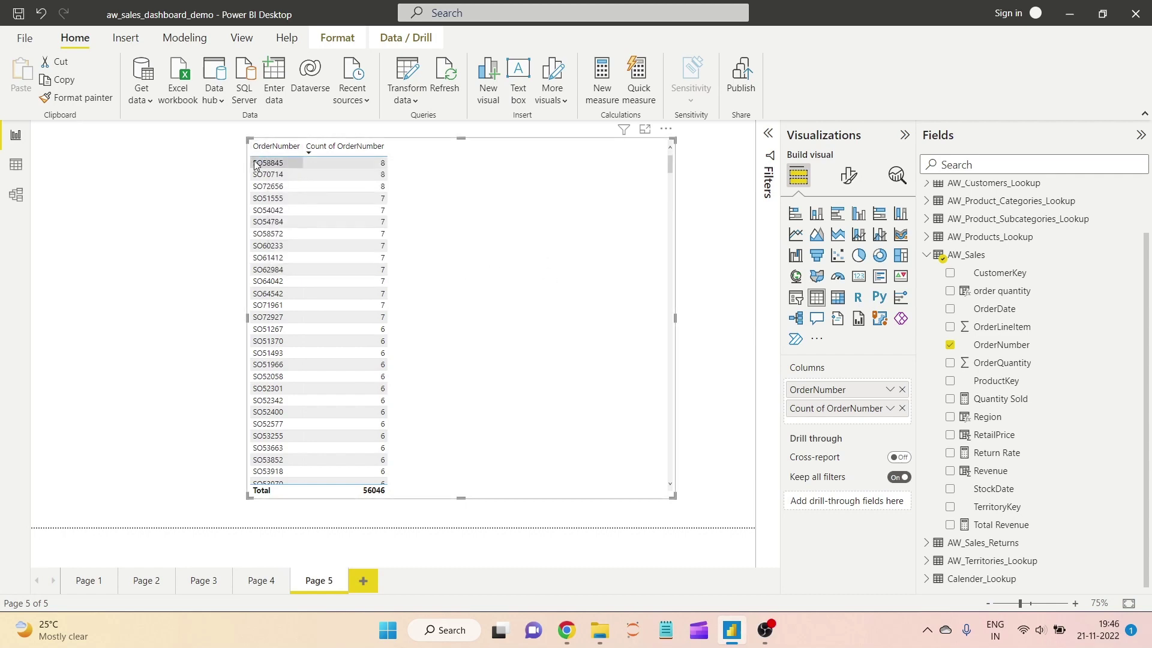
# Filter the OrderNumber column in the AW_Sales table data to the copied order number.
pyautogui.click(22, 166)
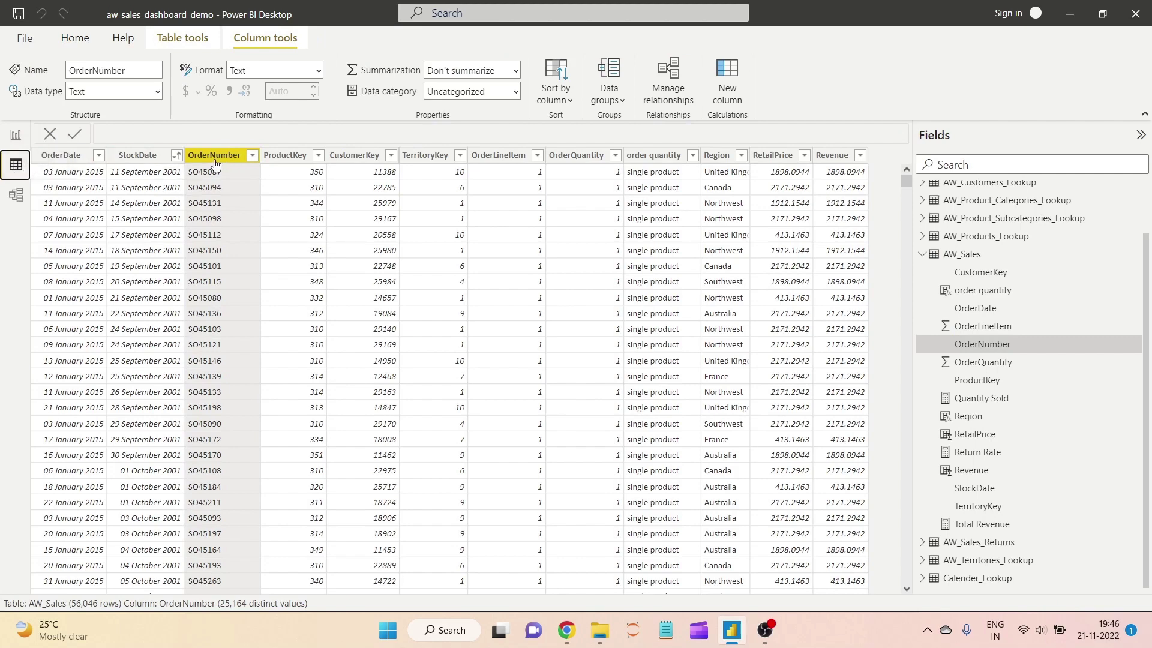
pyautogui.click(252, 155)
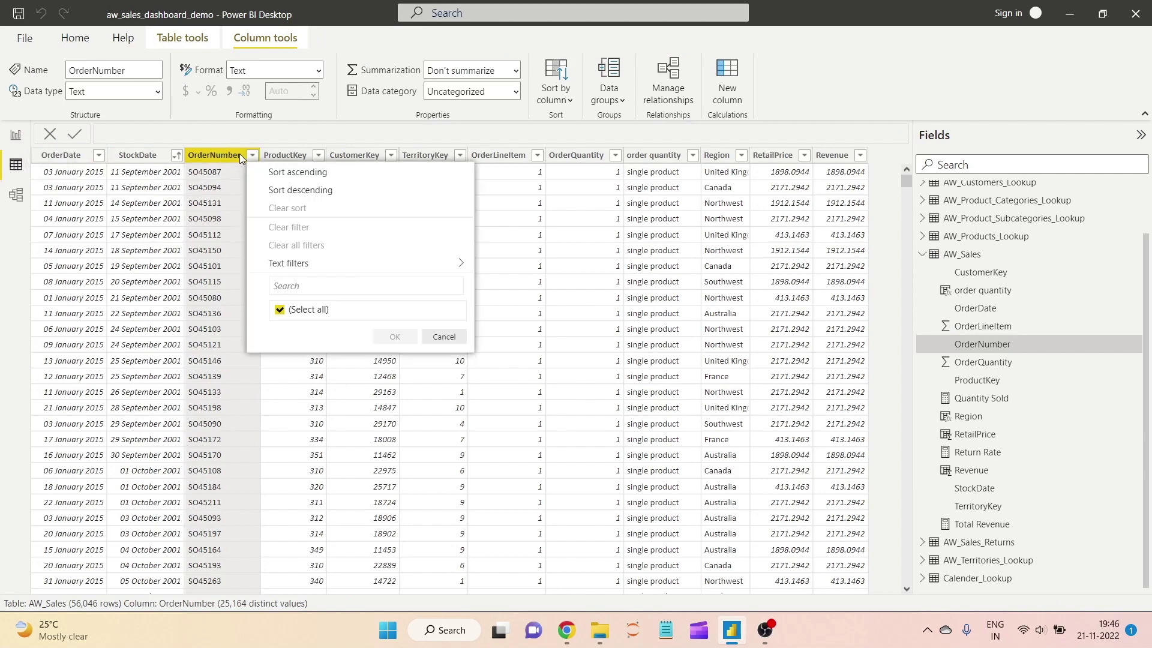
pyautogui.click(342, 276)
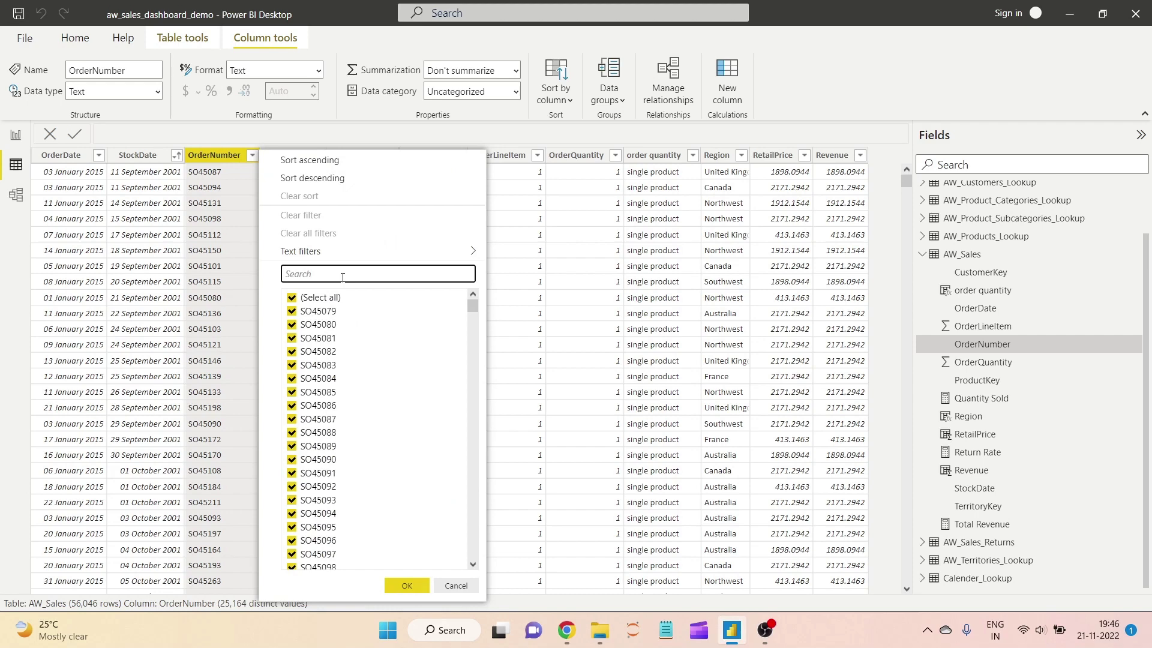
pyautogui.hotkey('ctrl', 'v')
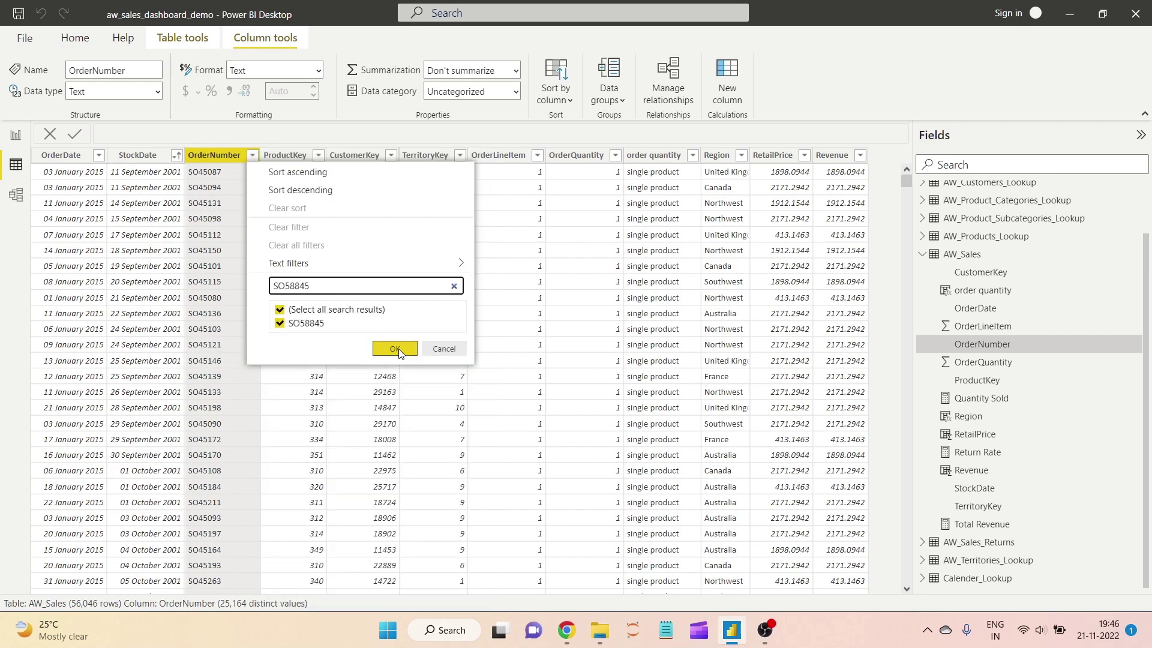
pyautogui.click(398, 347)
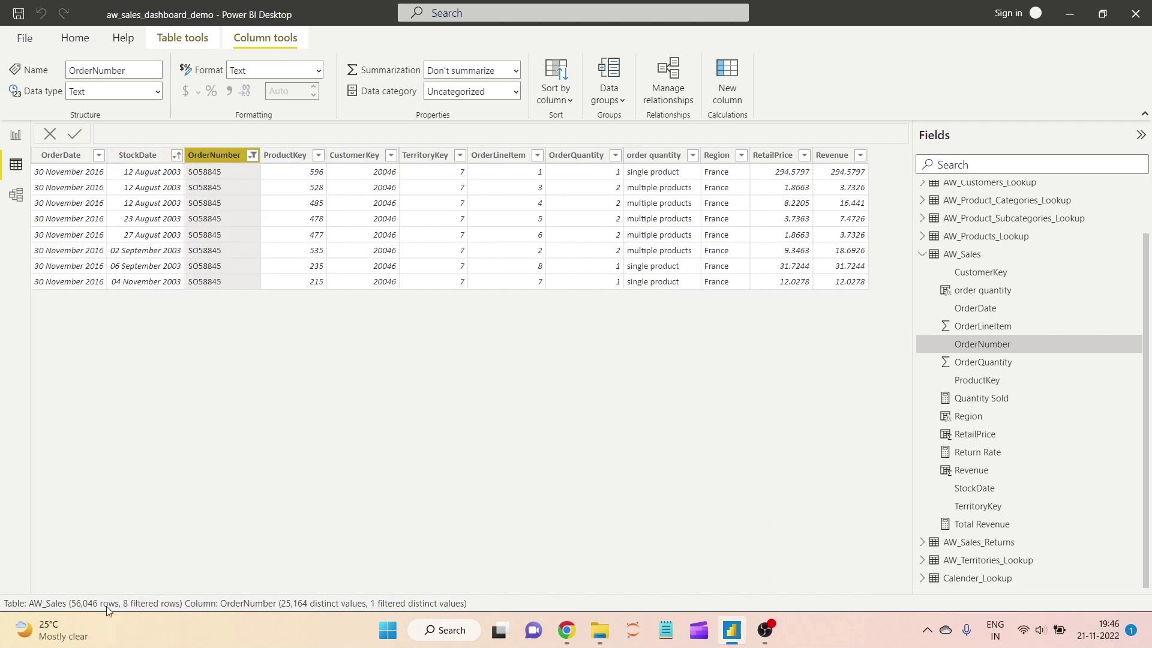
# Compare the report's count with the filtered AW_Sales rows, examining the OrderDate, StockDate, OrderNumber and ProductKey columns.
pyautogui.click(14, 133)
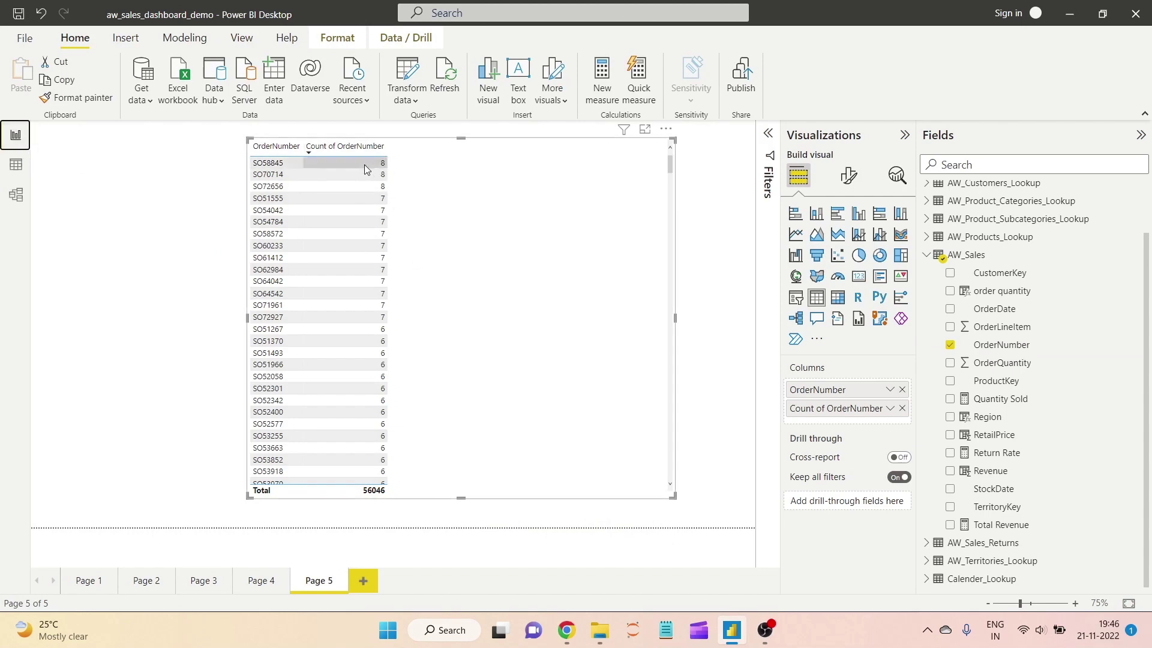
pyautogui.click(14, 163)
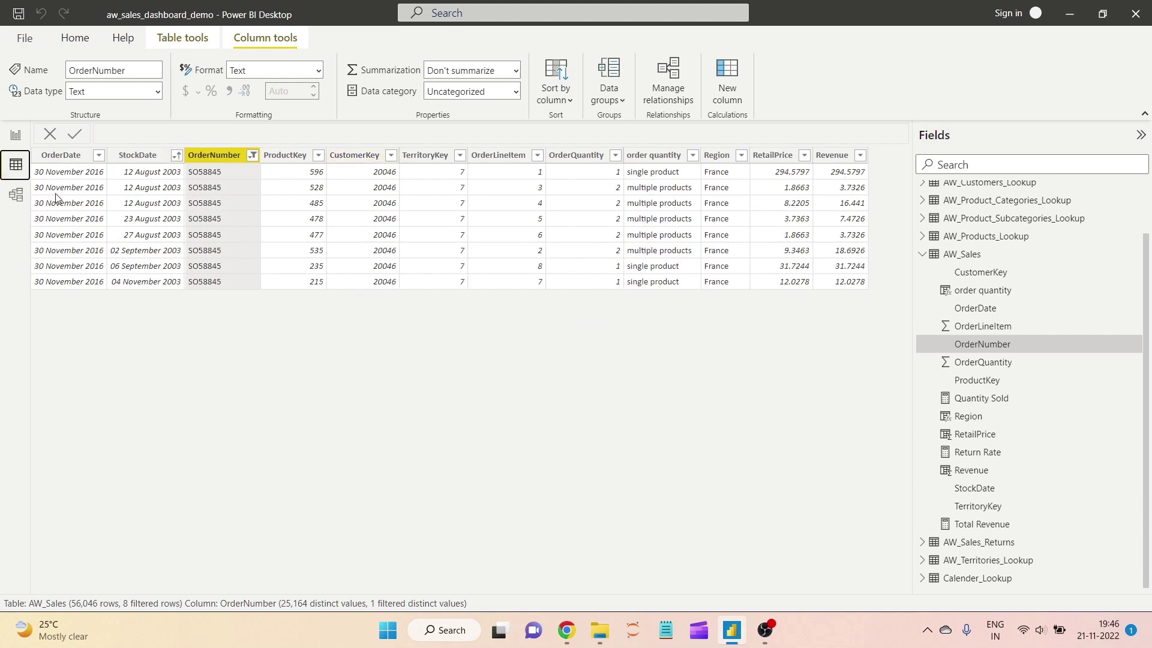
pyautogui.click(61, 156)
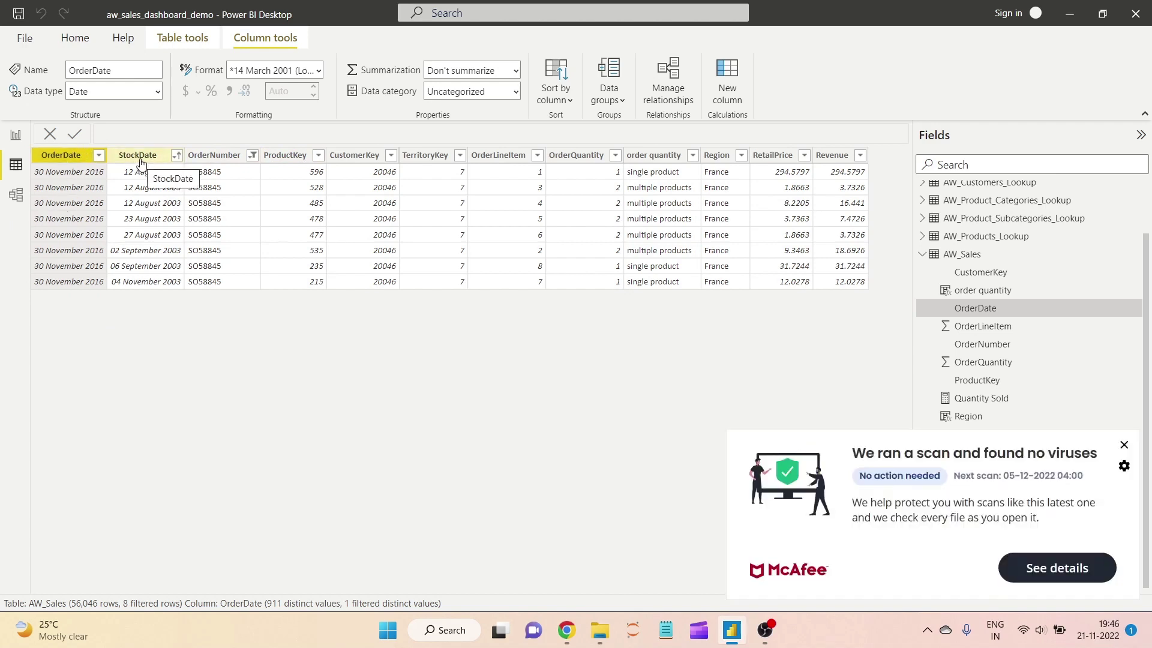
pyautogui.click(140, 161)
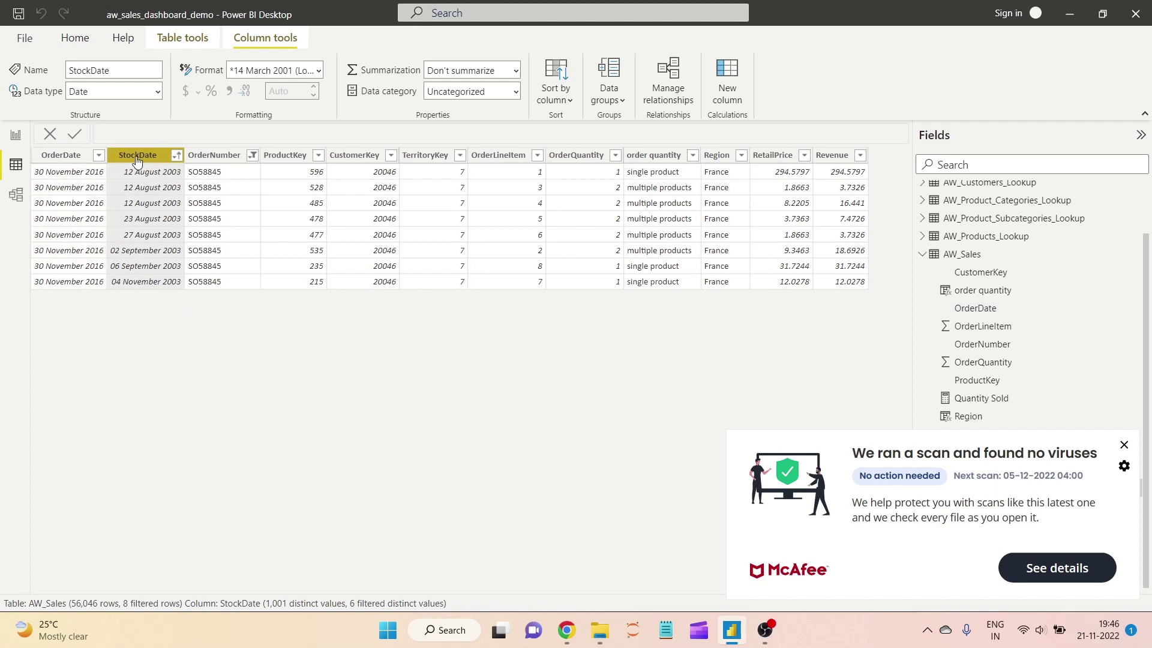
pyautogui.click(202, 155)
pyautogui.click(280, 157)
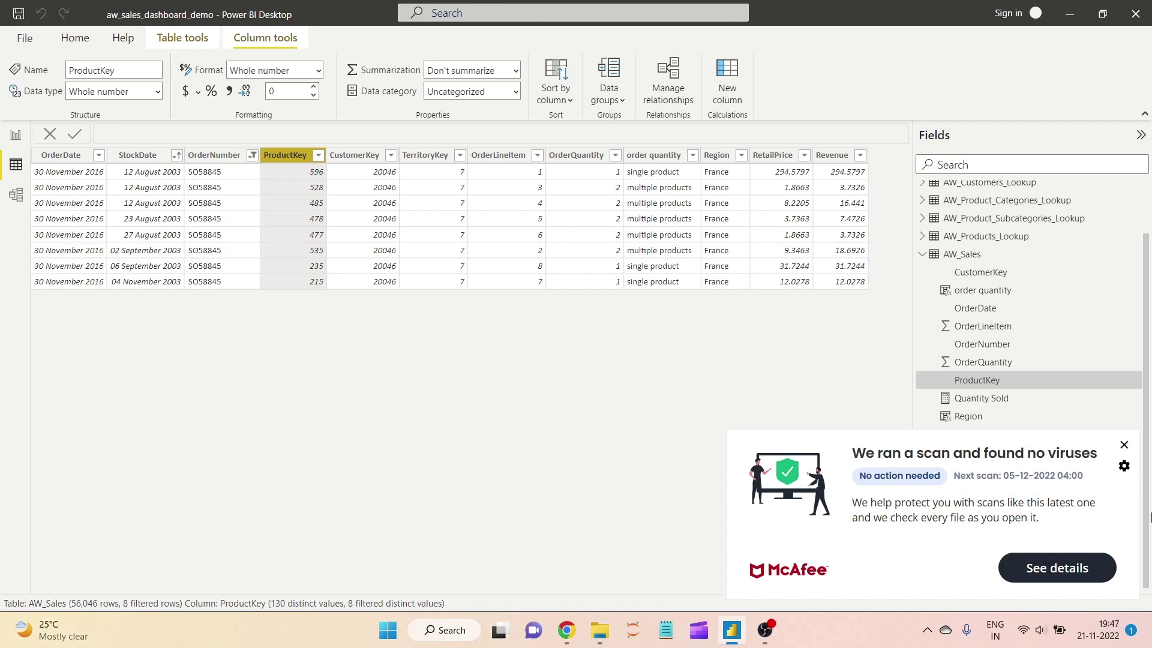
pyautogui.click(1124, 446)
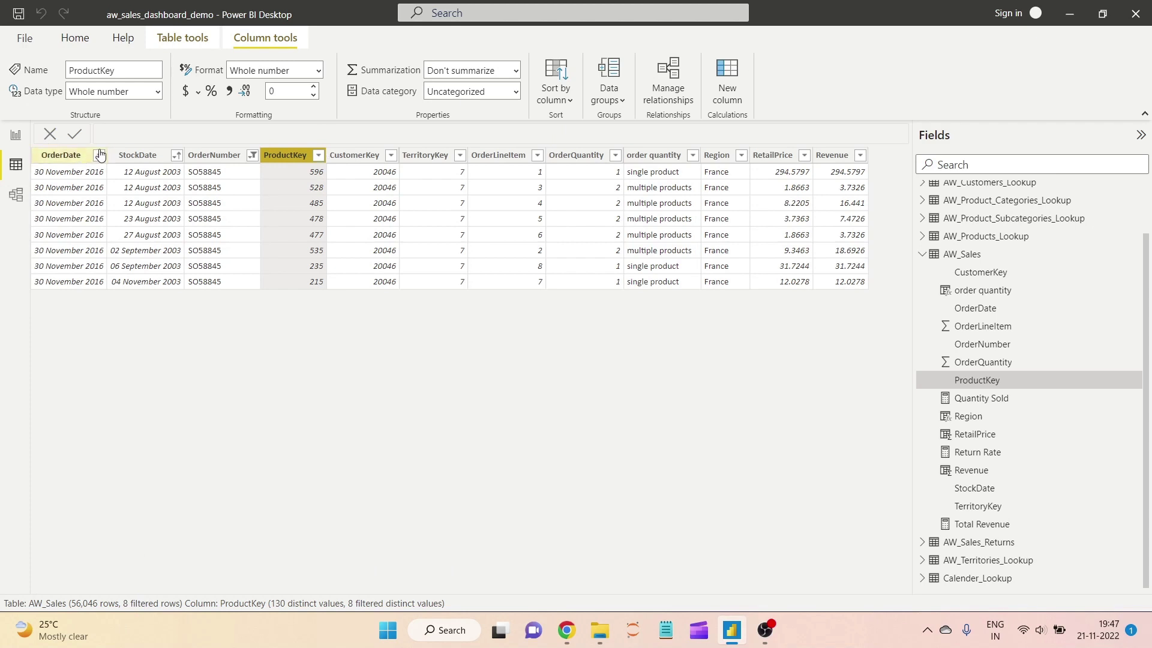
pyautogui.click(141, 155)
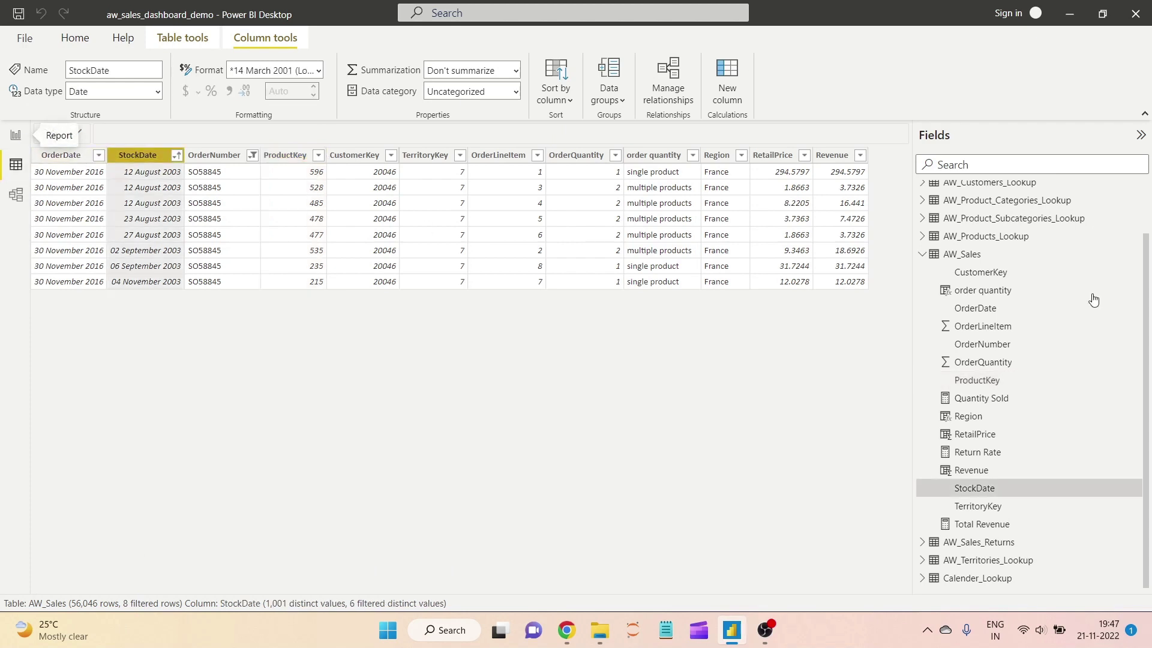
pyautogui.rightClick(963, 258)
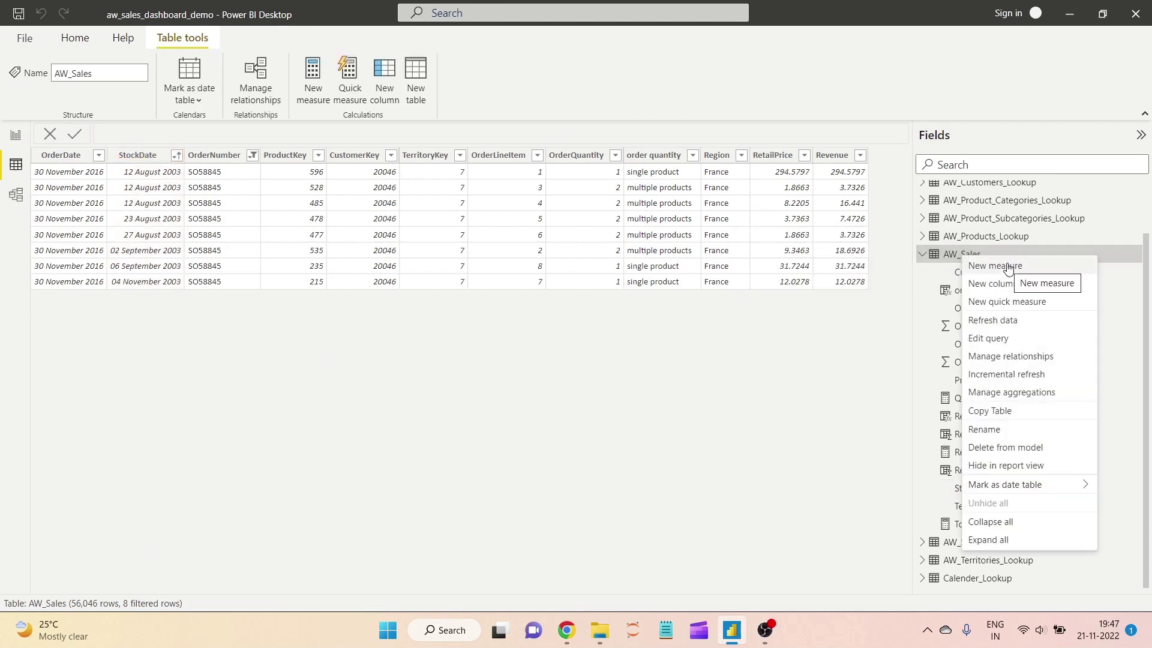
pyautogui.press('Escape')
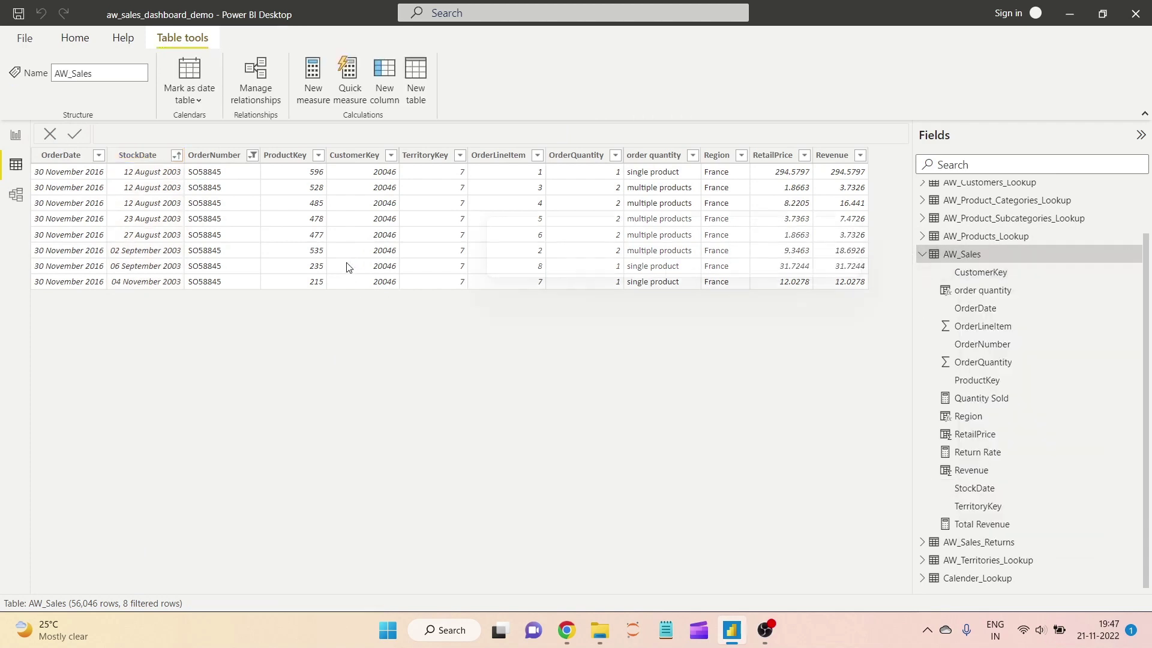
pyautogui.click(312, 77)
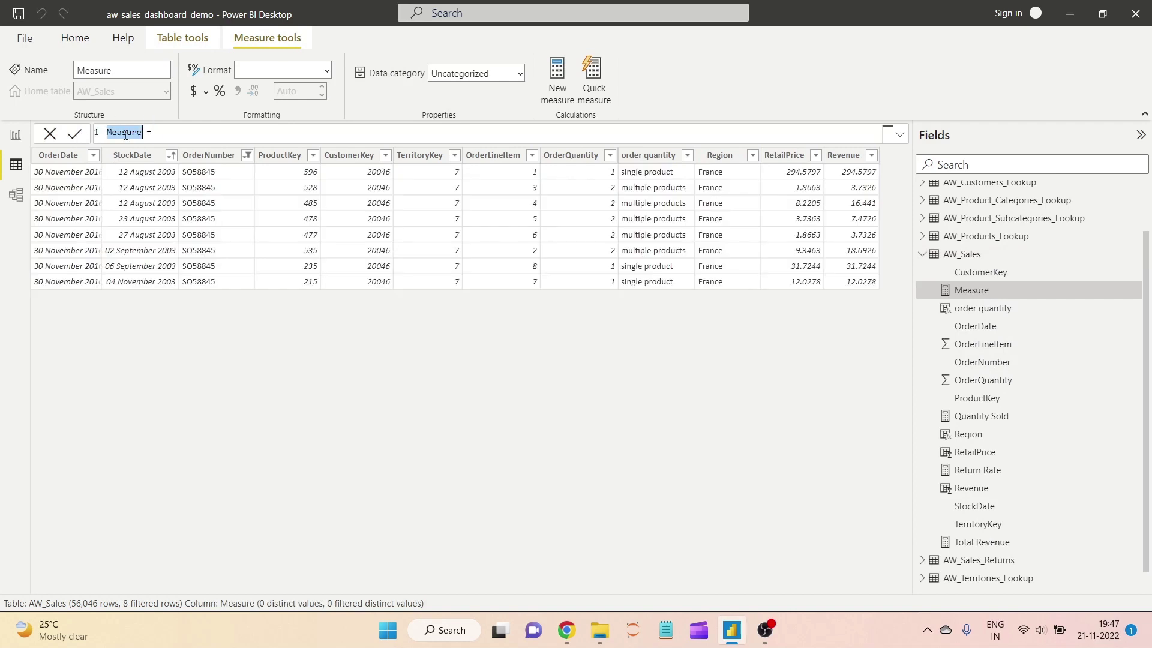
pyautogui.press('BackSpace')
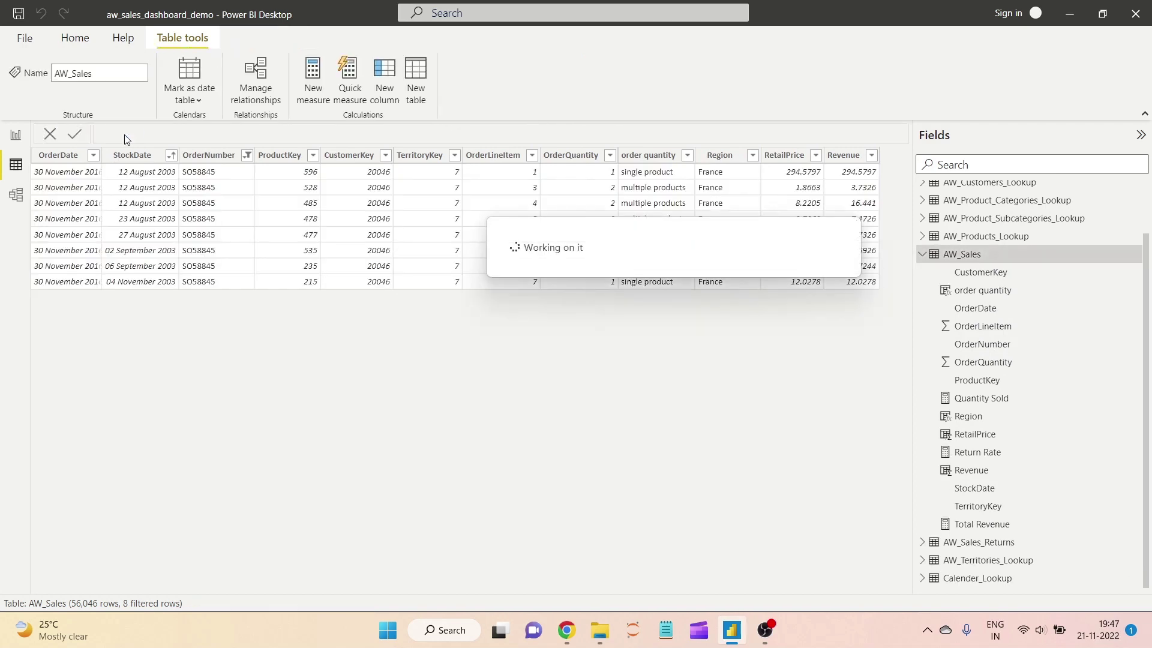
# Create a measure in AW_Sales defined as Total Orders = DISTINCTCOUNT(AW_Sales[OrderNumber]).
pyautogui.rightClick(989, 257)
pyautogui.click(1029, 262)
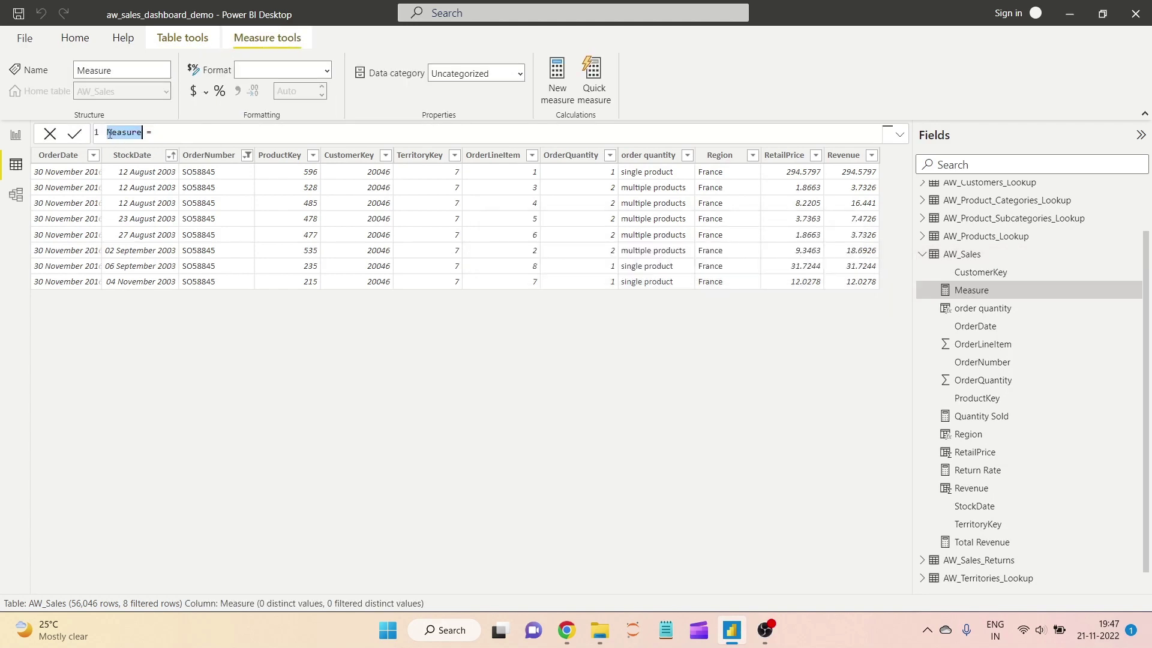
pyautogui.write('Total Orders = dis')
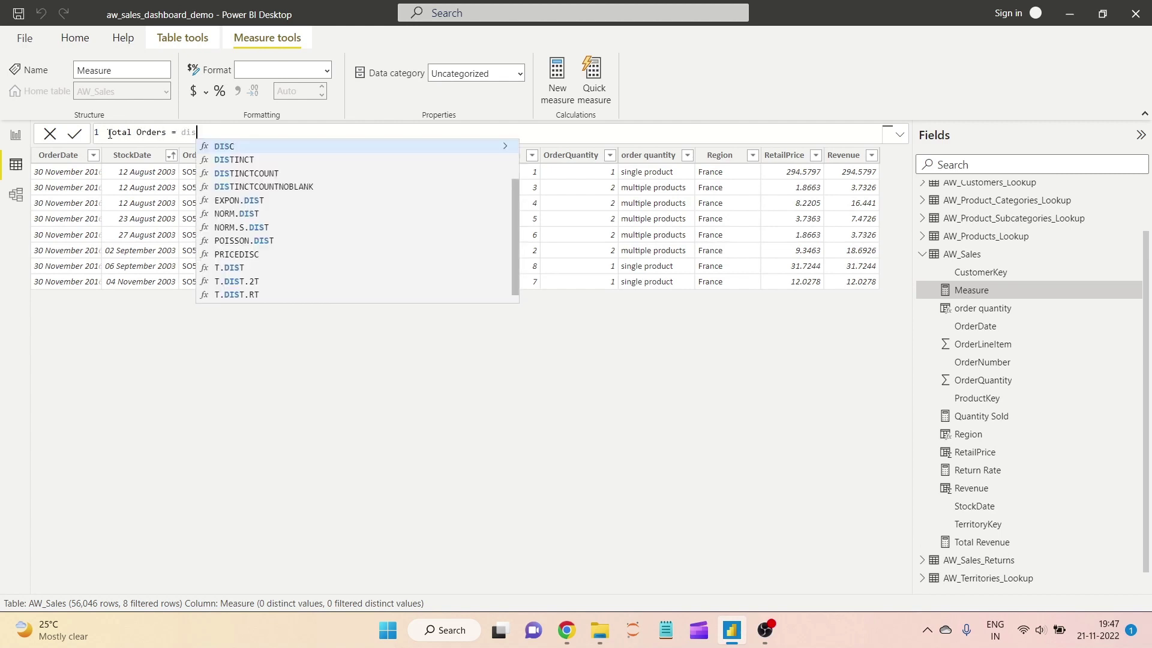
pyautogui.press('Down')
pyautogui.press('Down')
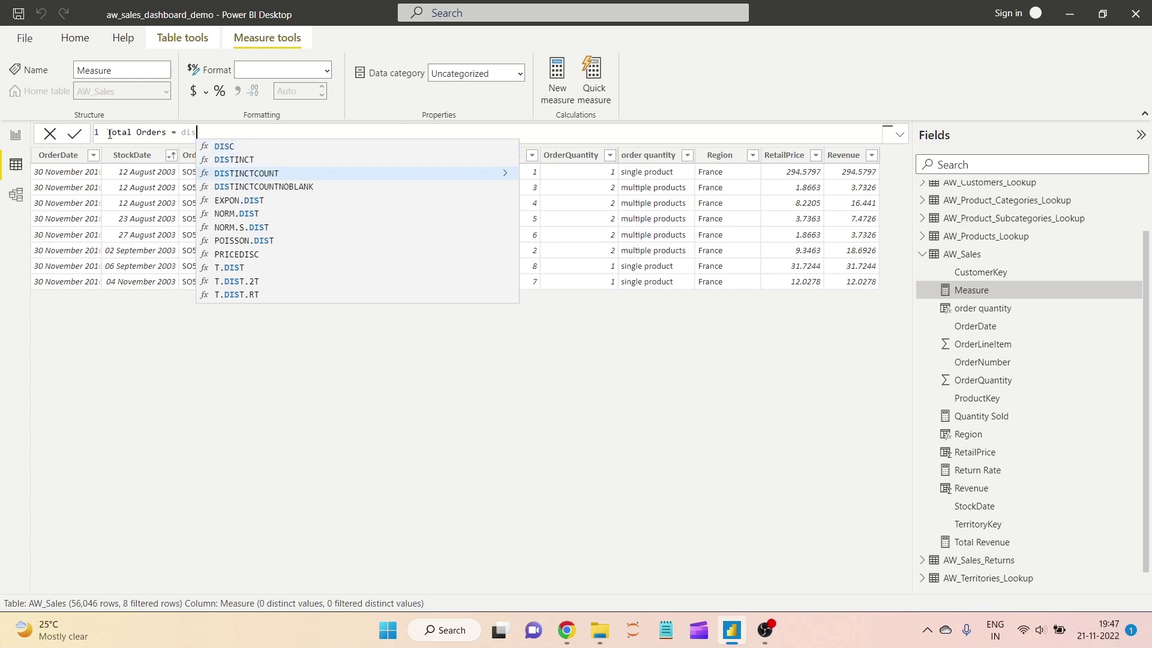
pyautogui.press('Tab')
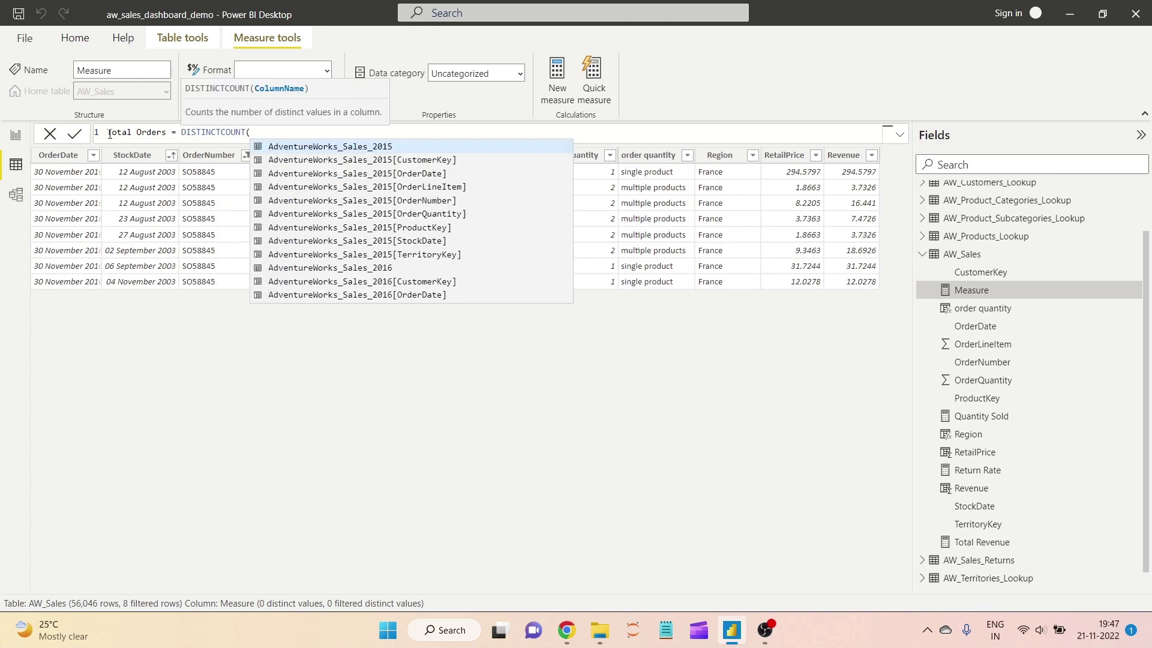
pyautogui.press('Escape')
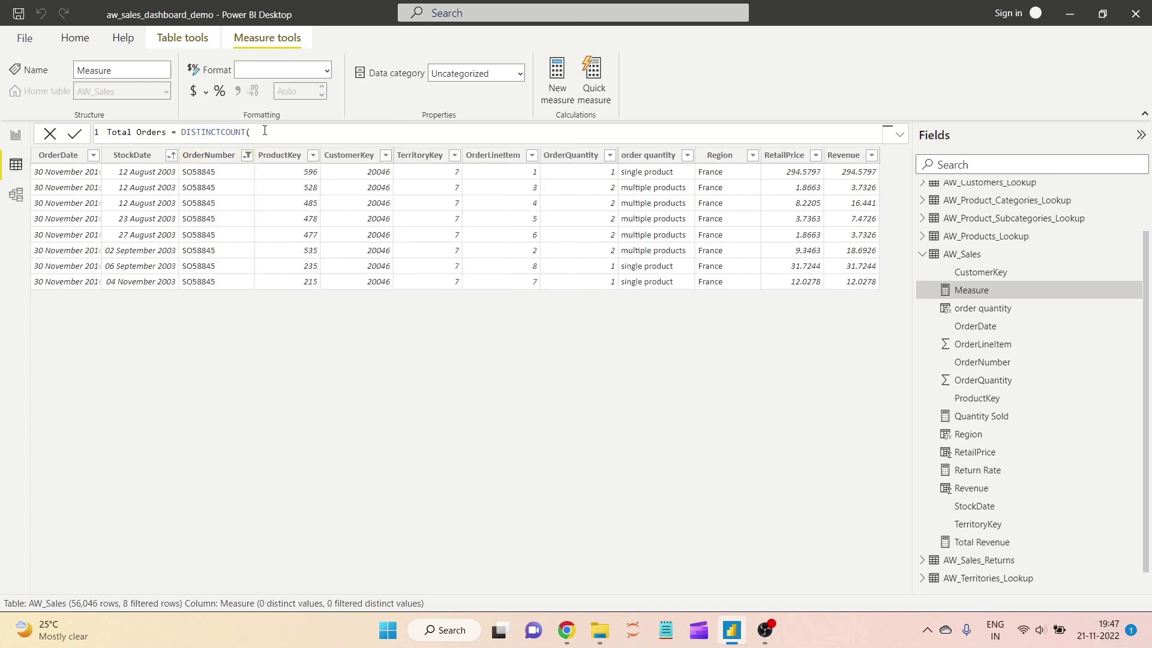
pyautogui.write('order')
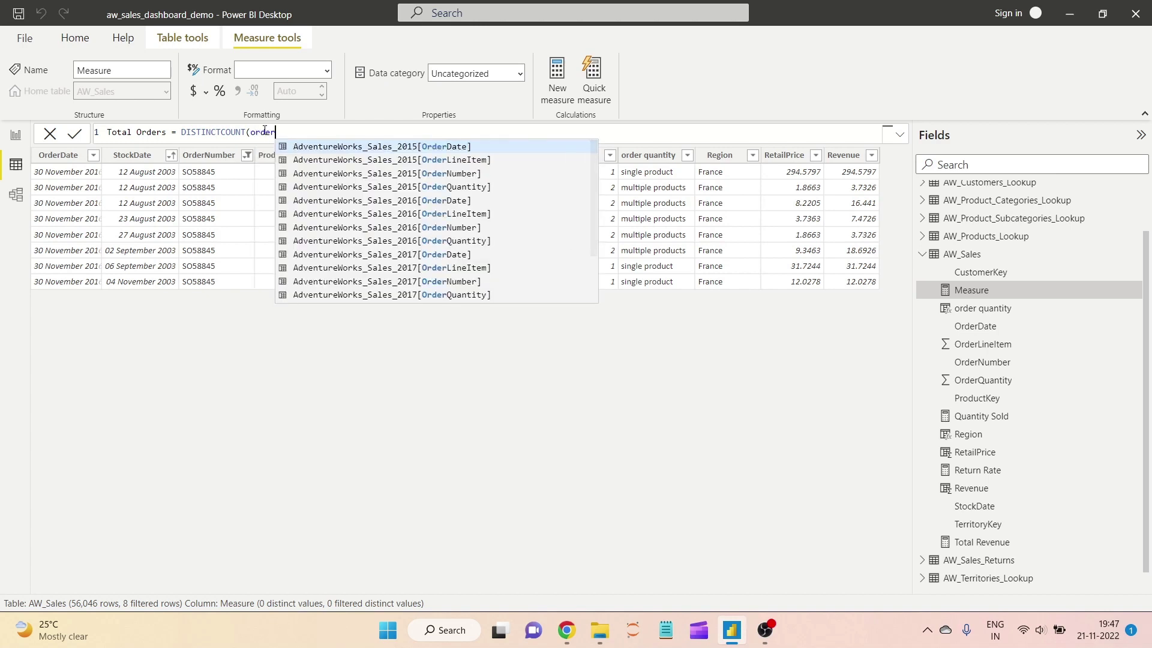
pyautogui.write('number')
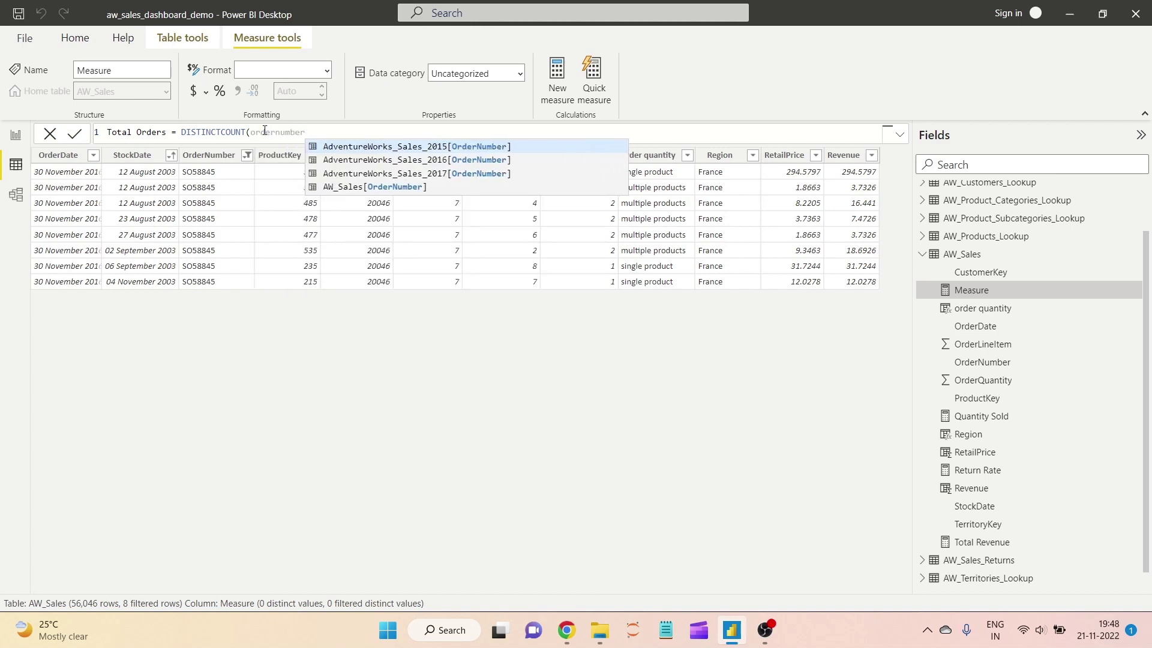
pyautogui.click(387, 188)
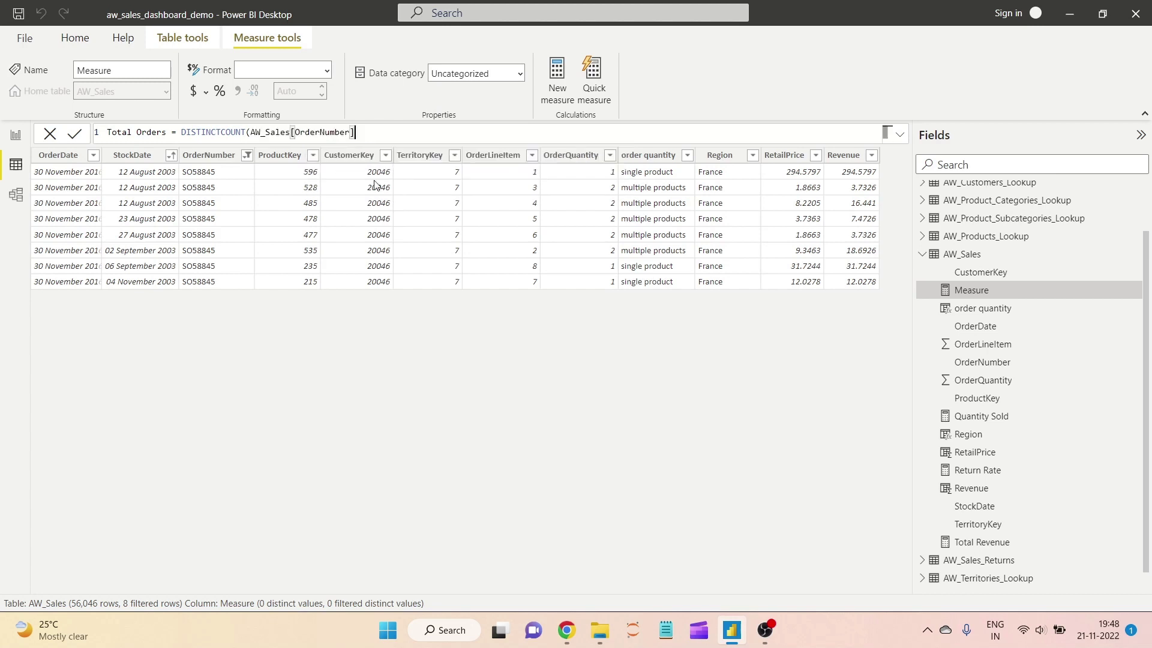
pyautogui.write(')')
pyautogui.press('Return')
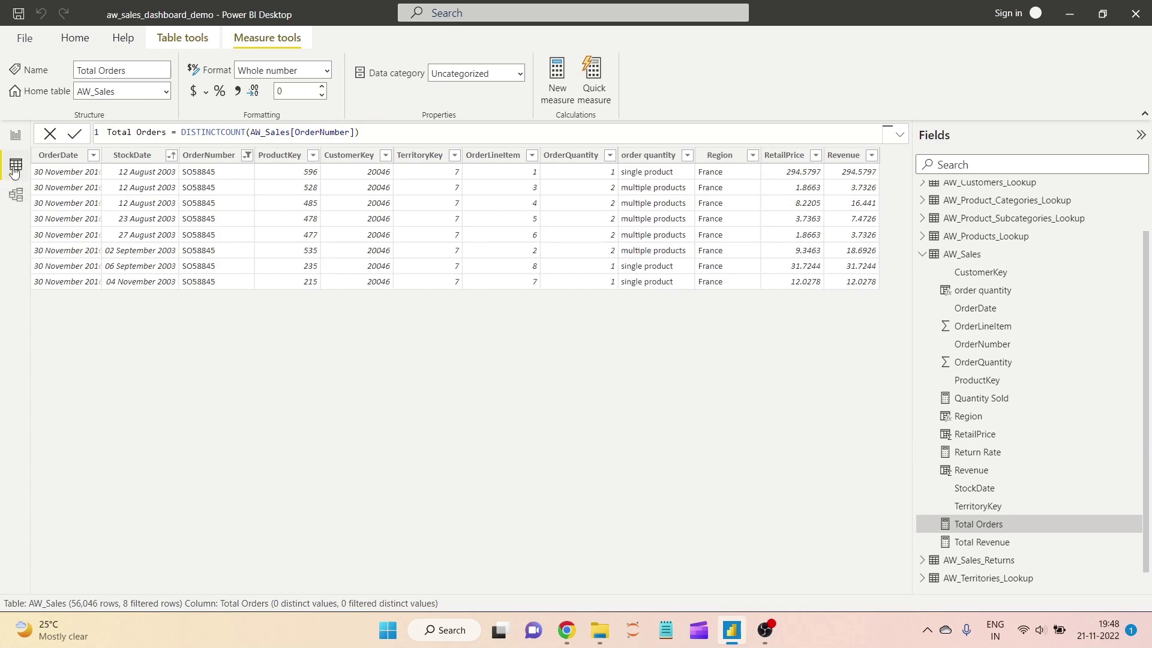
# Replace Count of OrderNumber with the Total Orders measure in the report's table visual, and delete the visual after checking it.
pyautogui.click(16, 135)
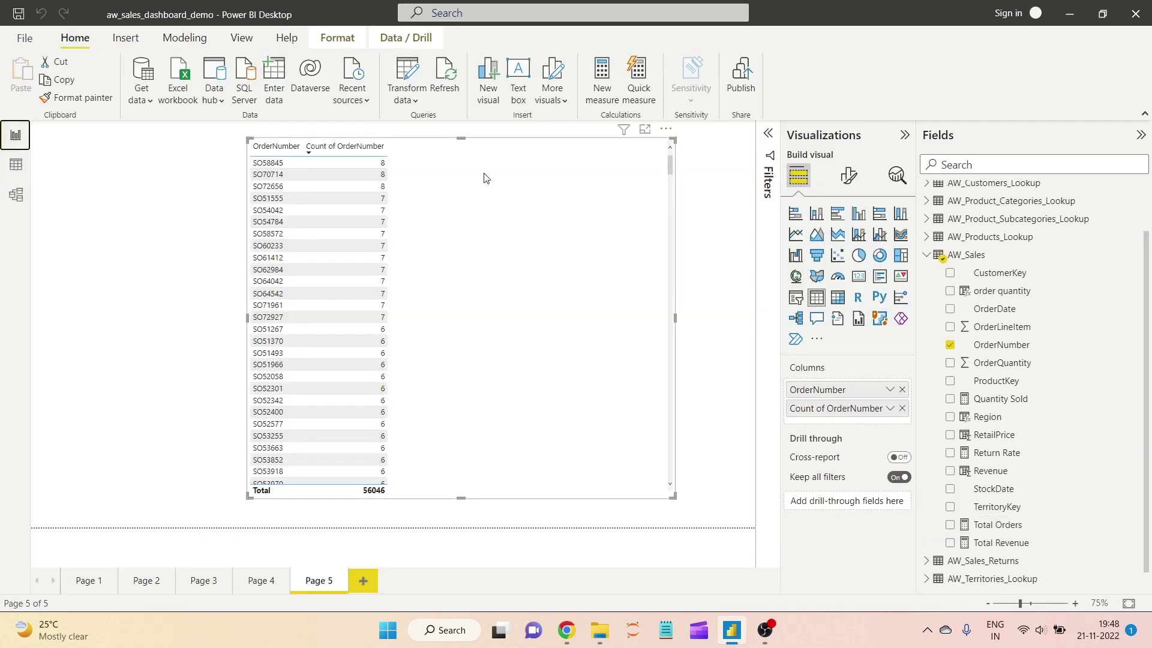
pyautogui.click(902, 409)
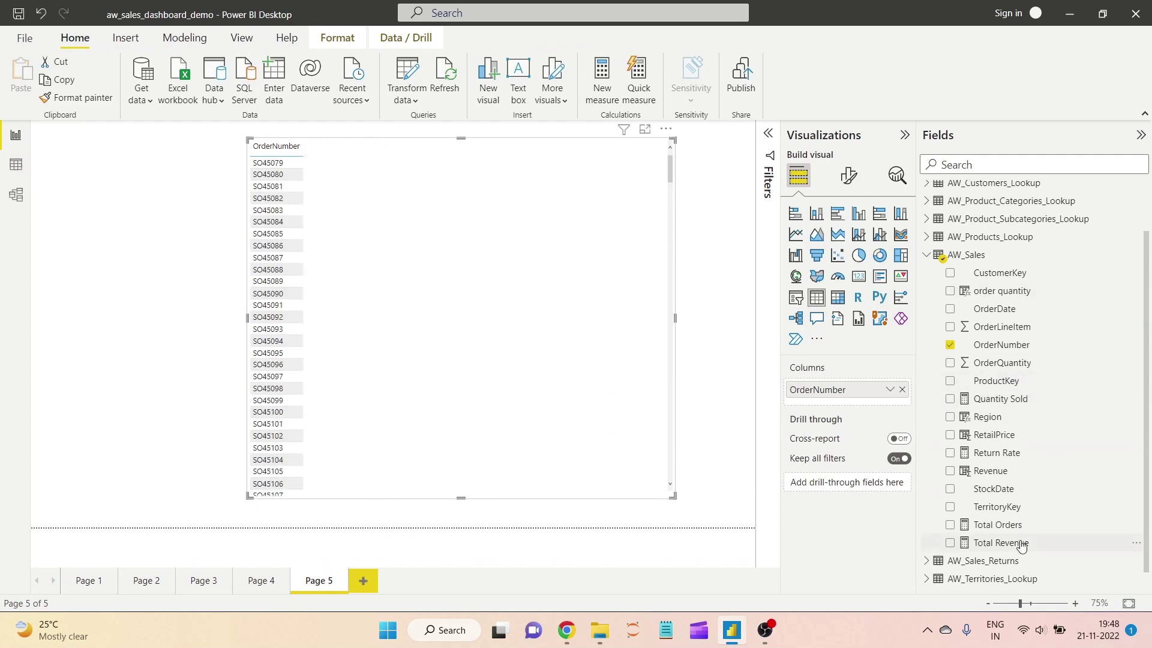
pyautogui.moveTo(1031, 526); pyautogui.dragTo(838, 401)
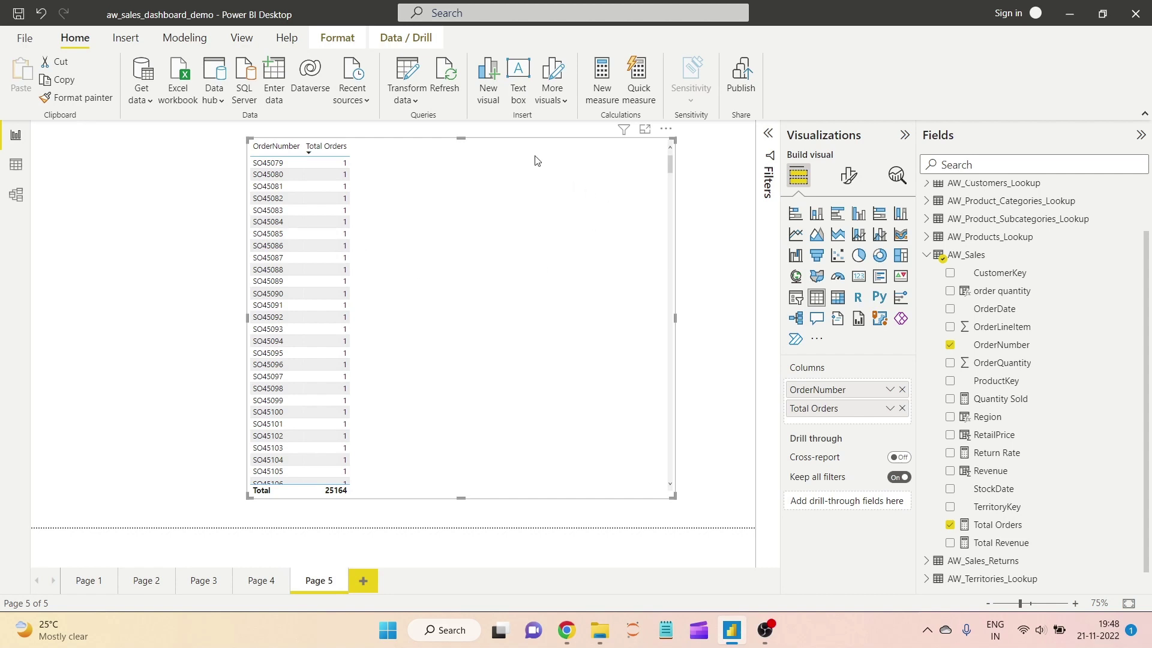
pyautogui.press('Delete')
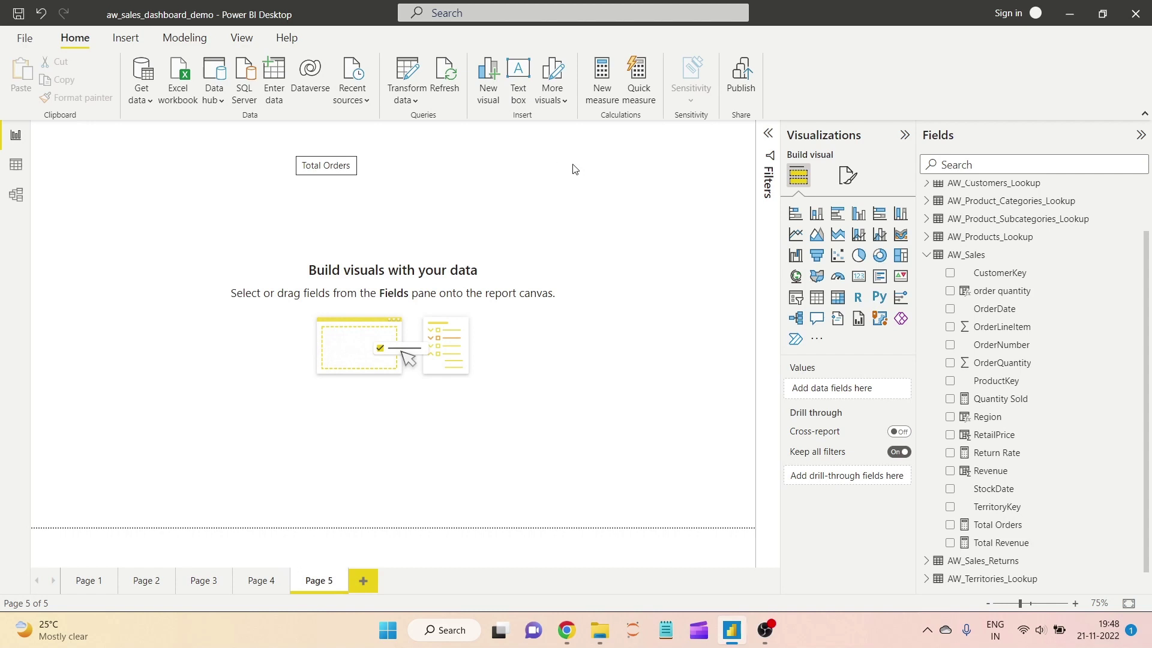
# Review the Total Orders measure's formula and examine the OrderQuantity column in the AW_Sales table data.
pyautogui.click(1011, 526)
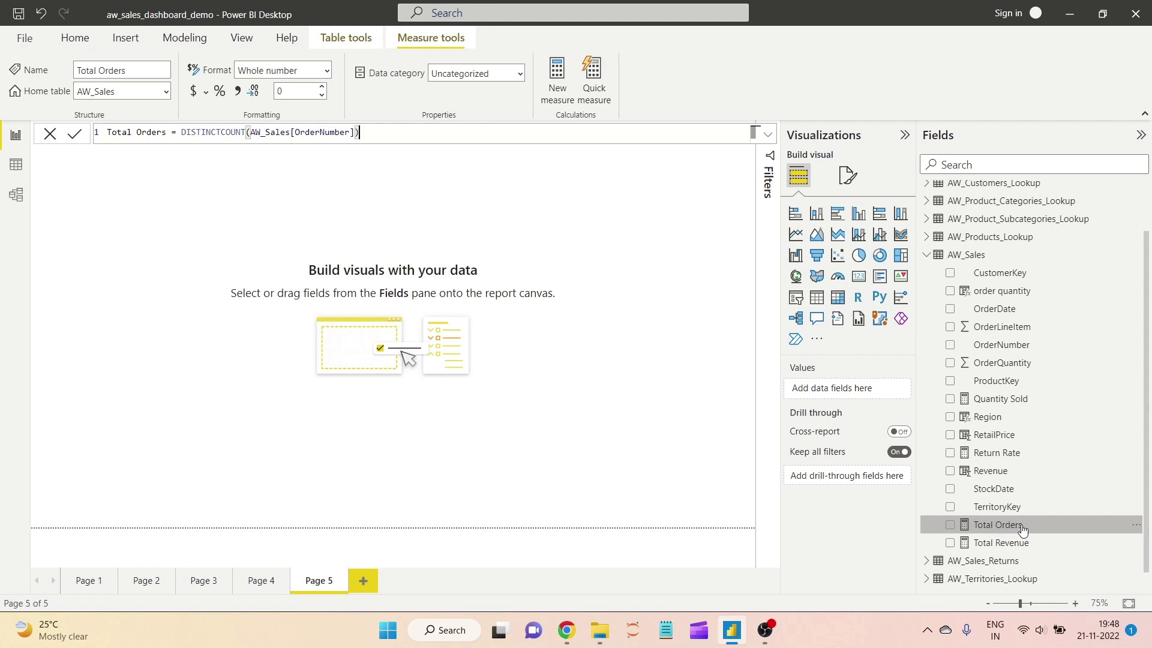
pyautogui.moveTo(180, 133); pyautogui.dragTo(504, 150)
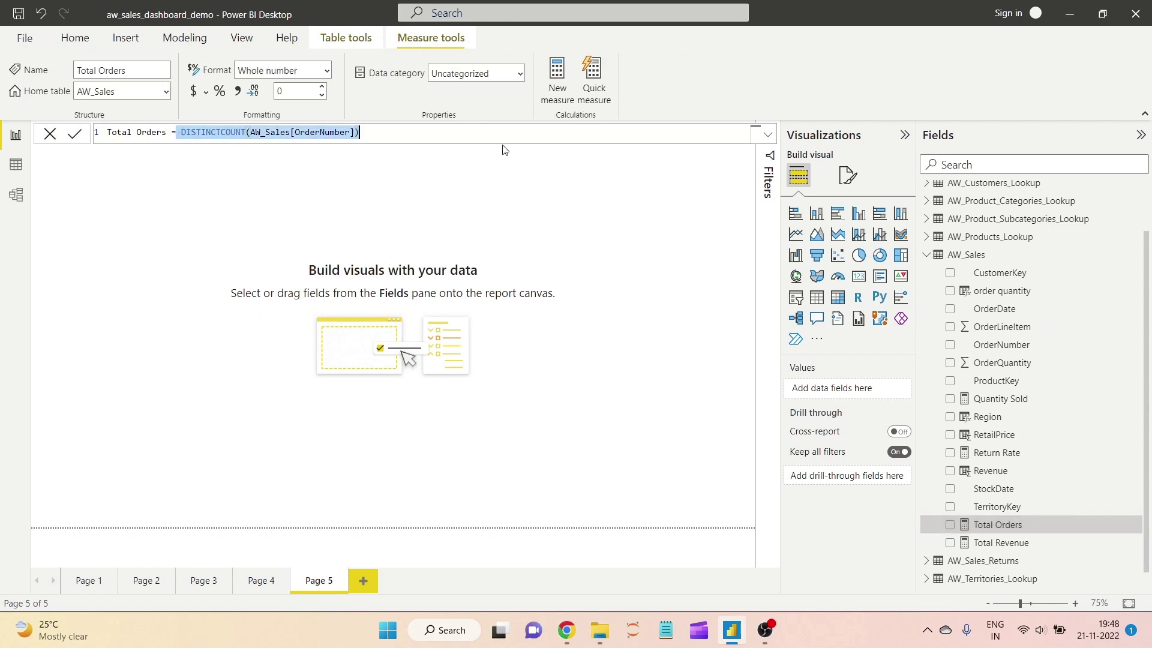
pyautogui.click(519, 138)
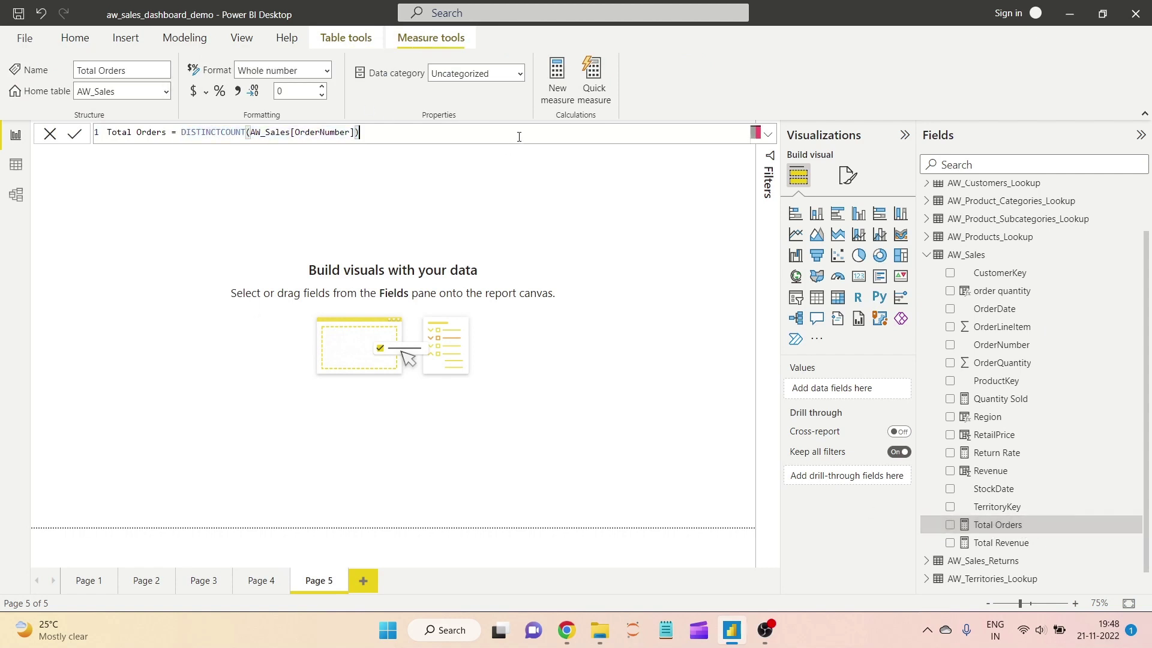
pyautogui.click(16, 164)
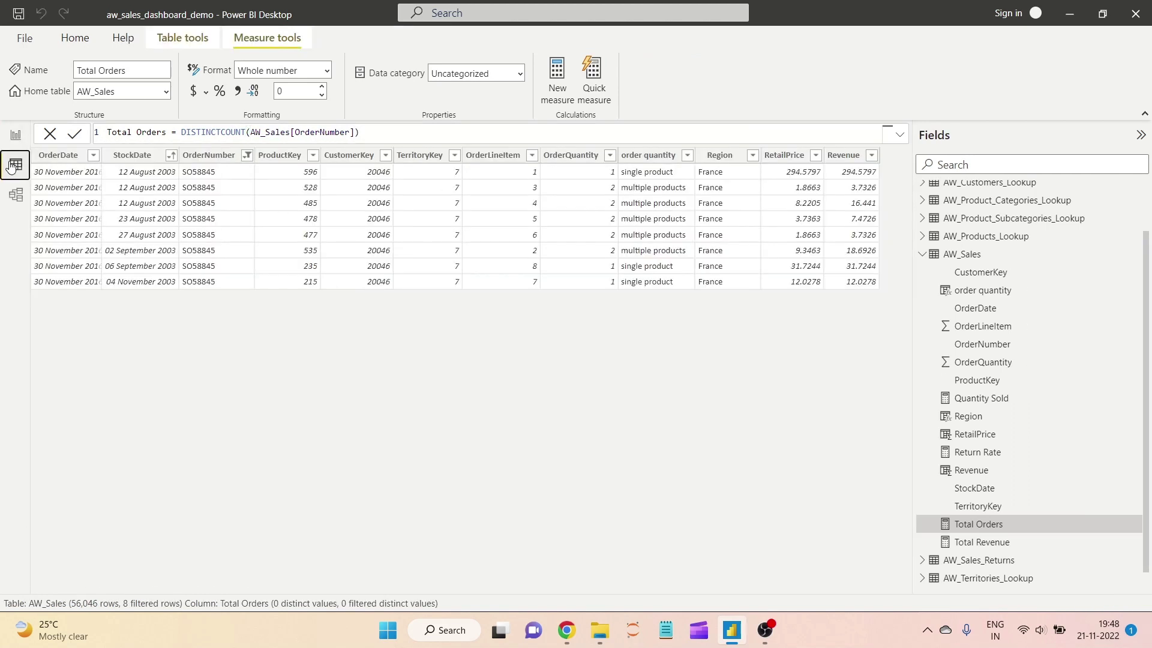
pyautogui.click(576, 172)
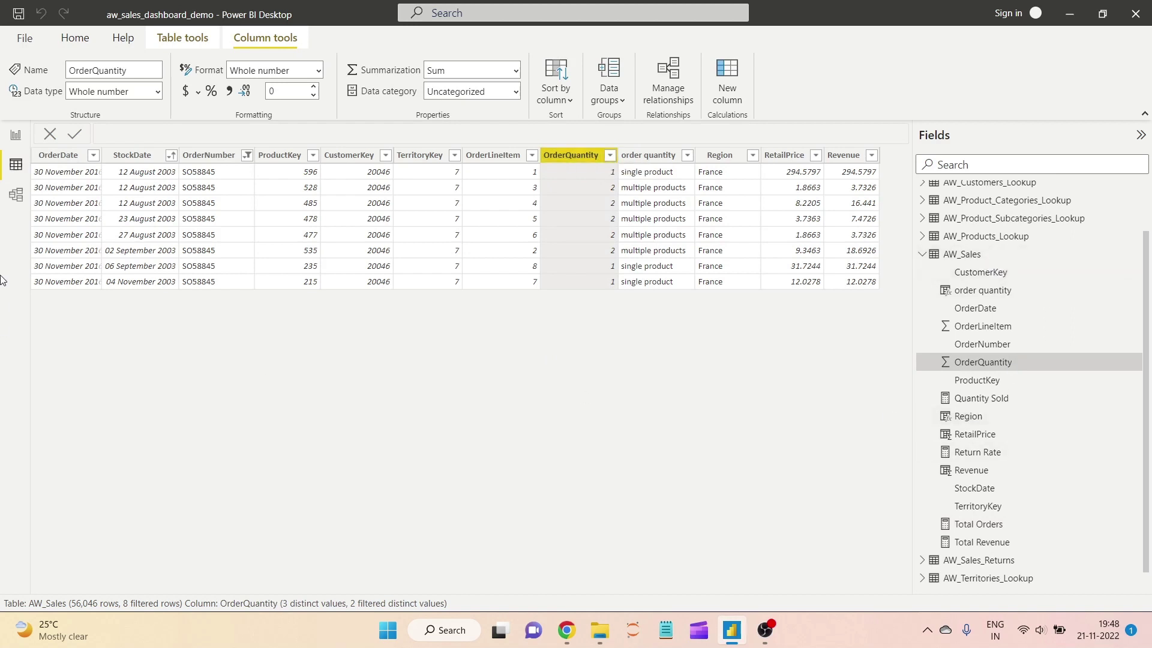
# Insert an enlarged table visual on Page 5 with the AW_Sales fields Region and Total Orders, and shift it slightly up and left.
pyautogui.click(16, 134)
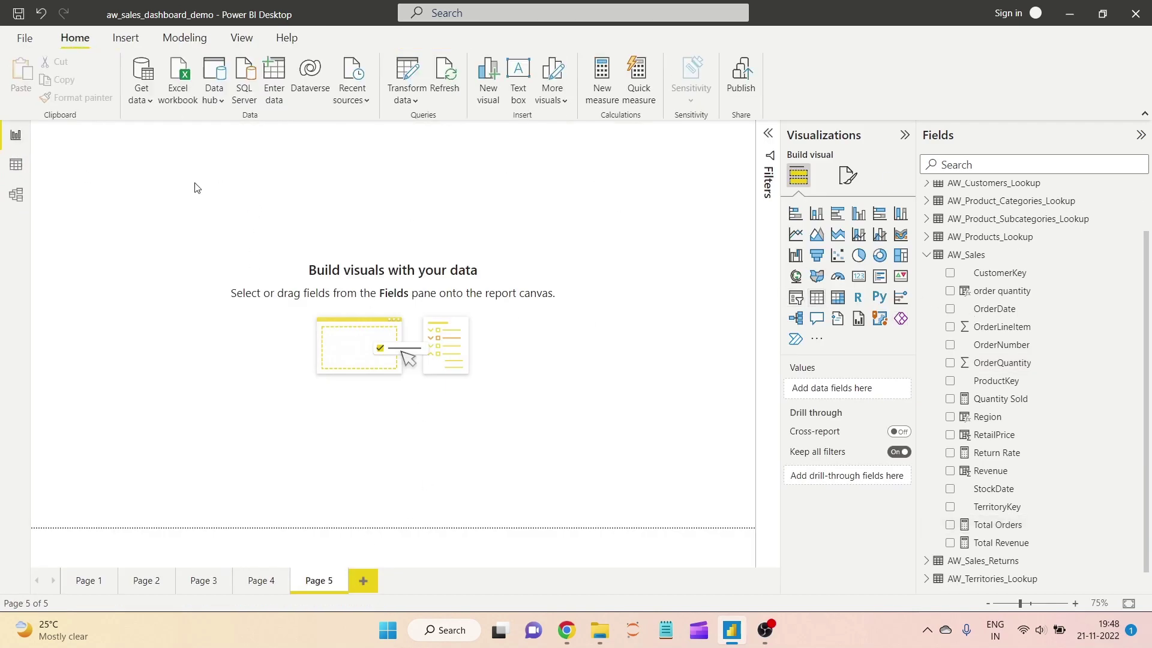
pyautogui.moveTo(151, 181); pyautogui.dragTo(374, 226)
pyautogui.moveTo(428, 324); pyautogui.dragTo(653, 433)
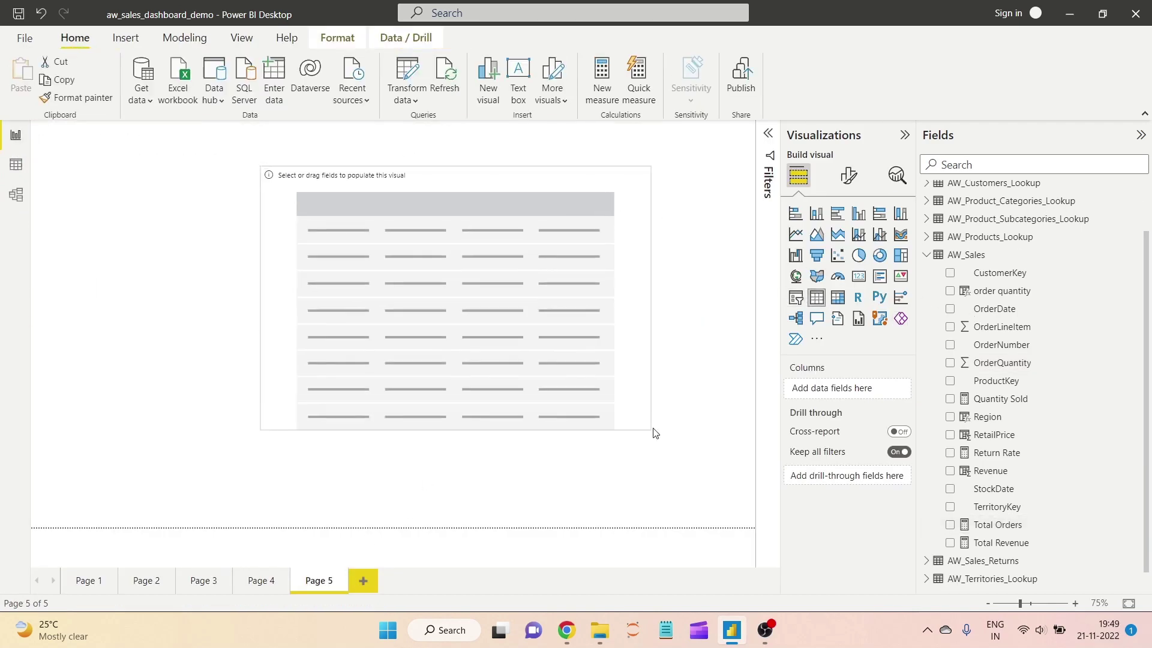
pyautogui.scroll(-1, 1041, 398)
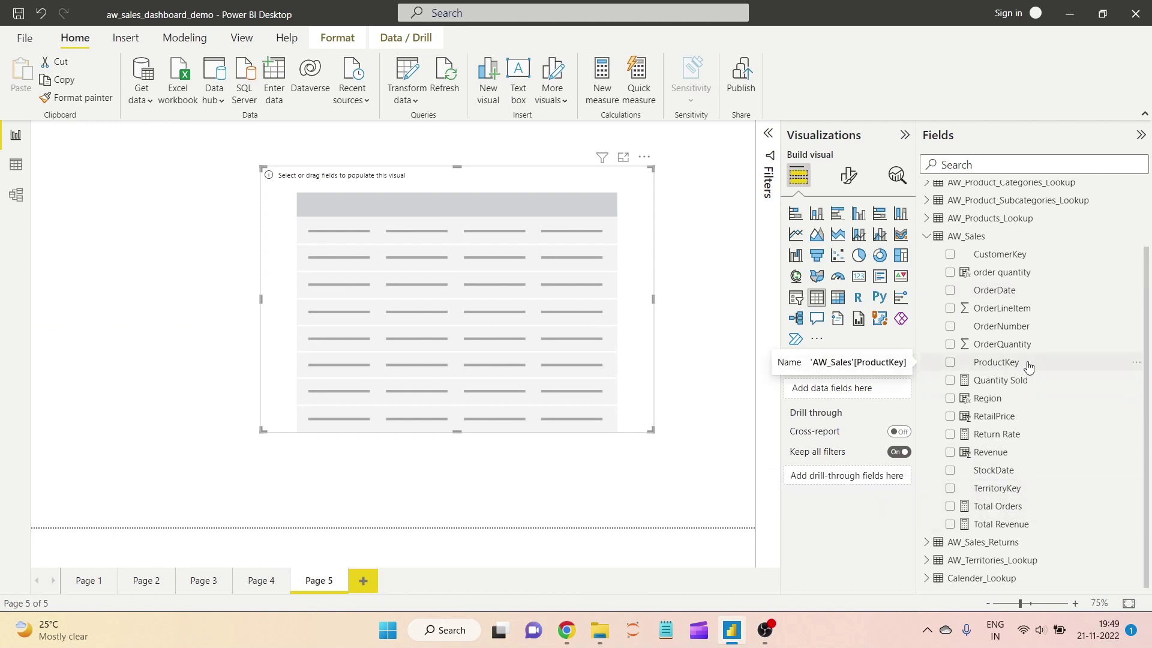
pyautogui.moveTo(1002, 398); pyautogui.dragTo(845, 391)
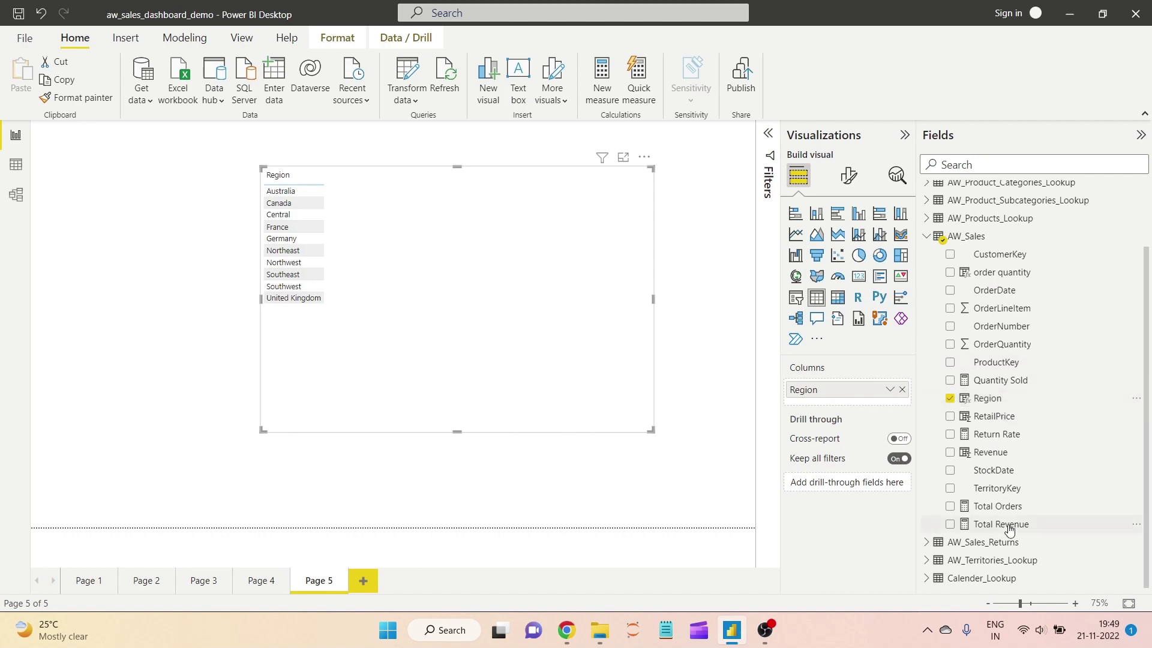
pyautogui.moveTo(1030, 507); pyautogui.dragTo(845, 398)
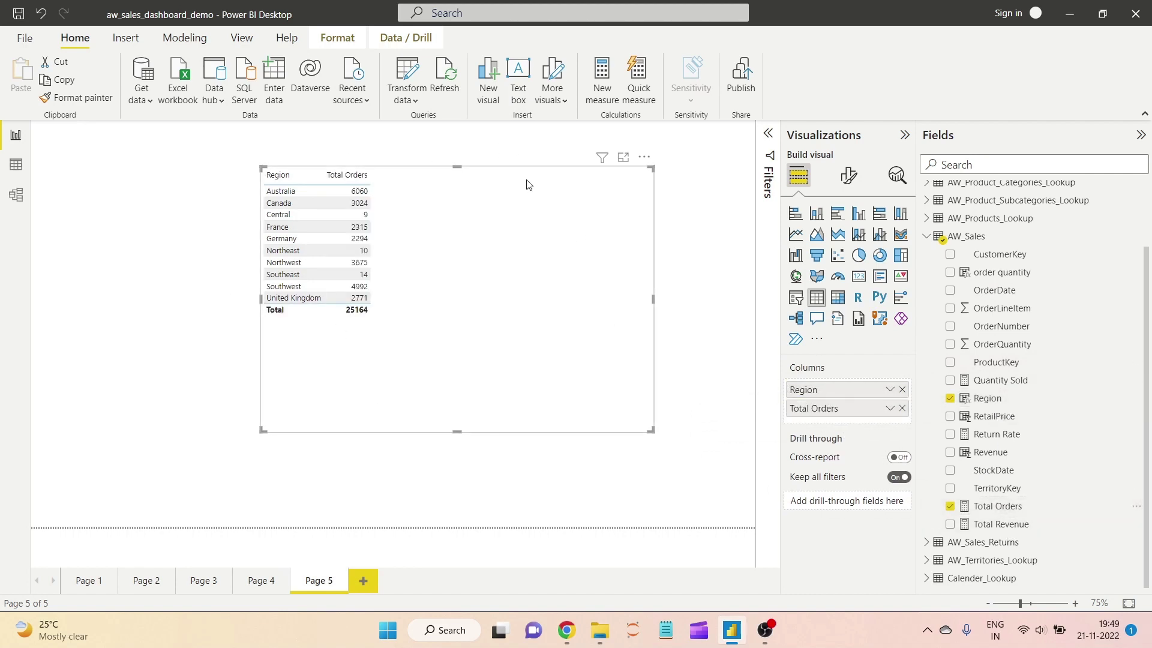
pyautogui.moveTo(527, 184); pyautogui.dragTo(513, 172)
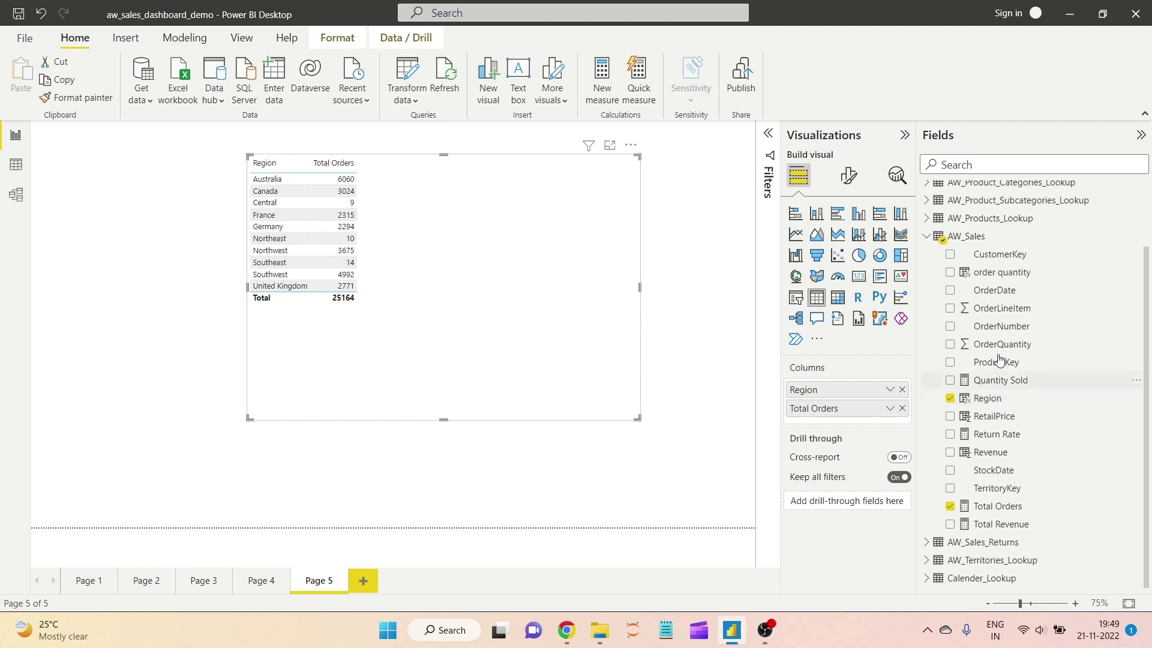
# Add a new measure to the AW_Sales table and name it Total Orders Except Order Qty Less 1.
pyautogui.click(984, 236)
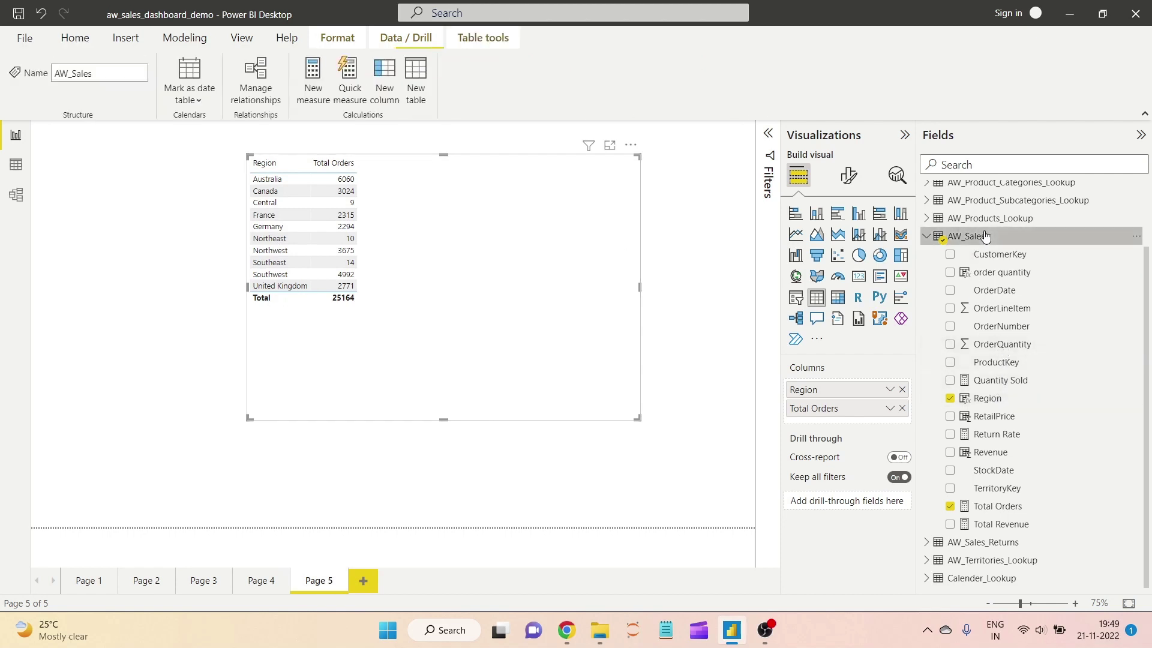
pyautogui.rightClick(986, 236)
pyautogui.press('Escape')
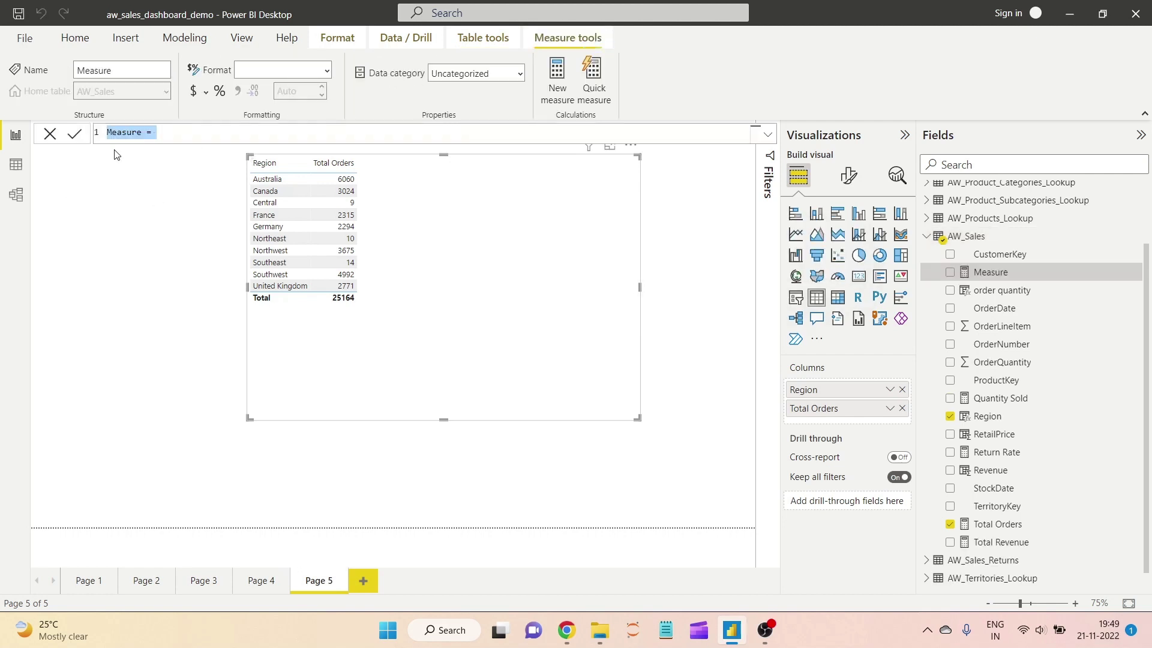
pyautogui.doubleClick(115, 138)
pyautogui.write('Total Orders Except')
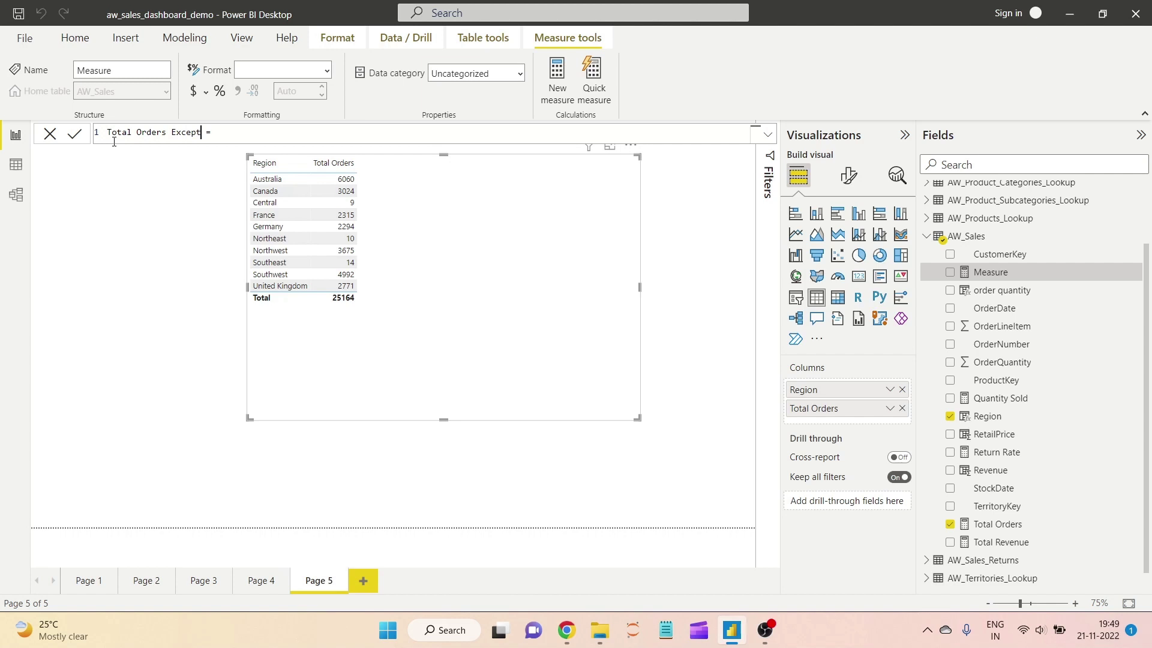
pyautogui.write(' Order Qty Less 1')
pyautogui.click(307, 131)
pyautogui.hotkey('ctrl', 'shift', 'Left')
pyautogui.hotkey('ctrl', 'shift', 'Left')
pyautogui.hotkey('ctrl', 'shift', 'Left')
pyautogui.hotkey('ctrl', 'shift', 'Left')
pyautogui.hotkey('ctrl', 'shift', 'Left')
pyautogui.hotkey('ctrl', 'shift', 'Left')
pyautogui.hotkey('ctrl', 'shift', 'Left')
pyautogui.hotkey('ctrl', 'shift', 'Left')
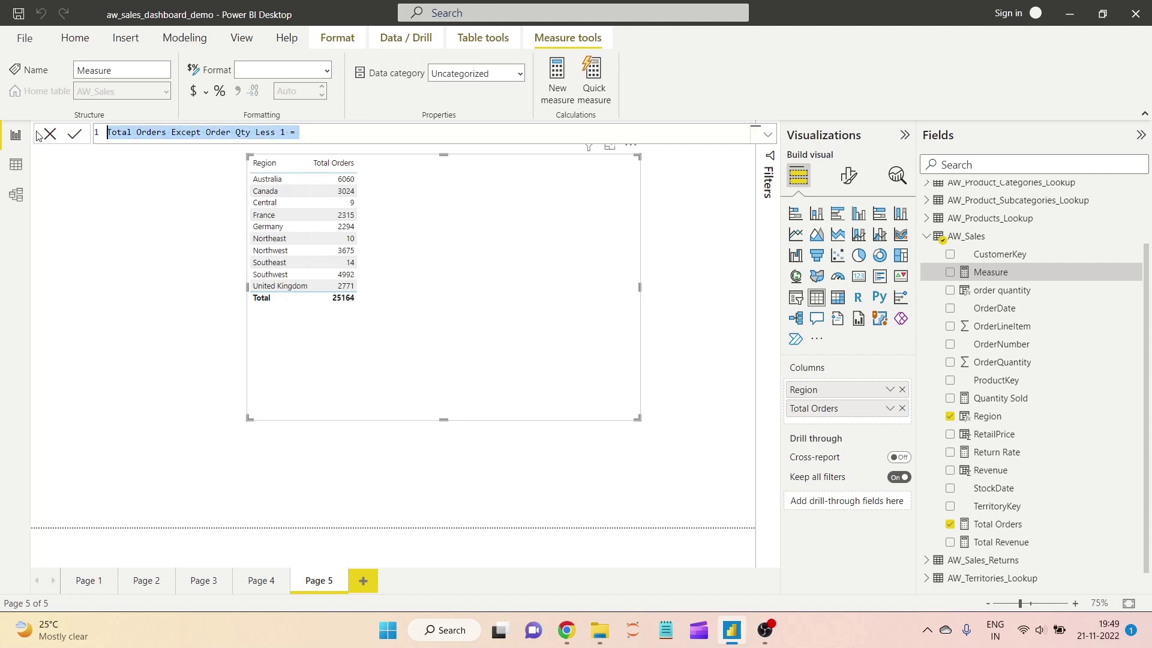
# Define the new measure as CALCULATE([Total Orders], AW_Sales[OrderQuantity]>1) and commit it.
pyautogui.click(350, 132)
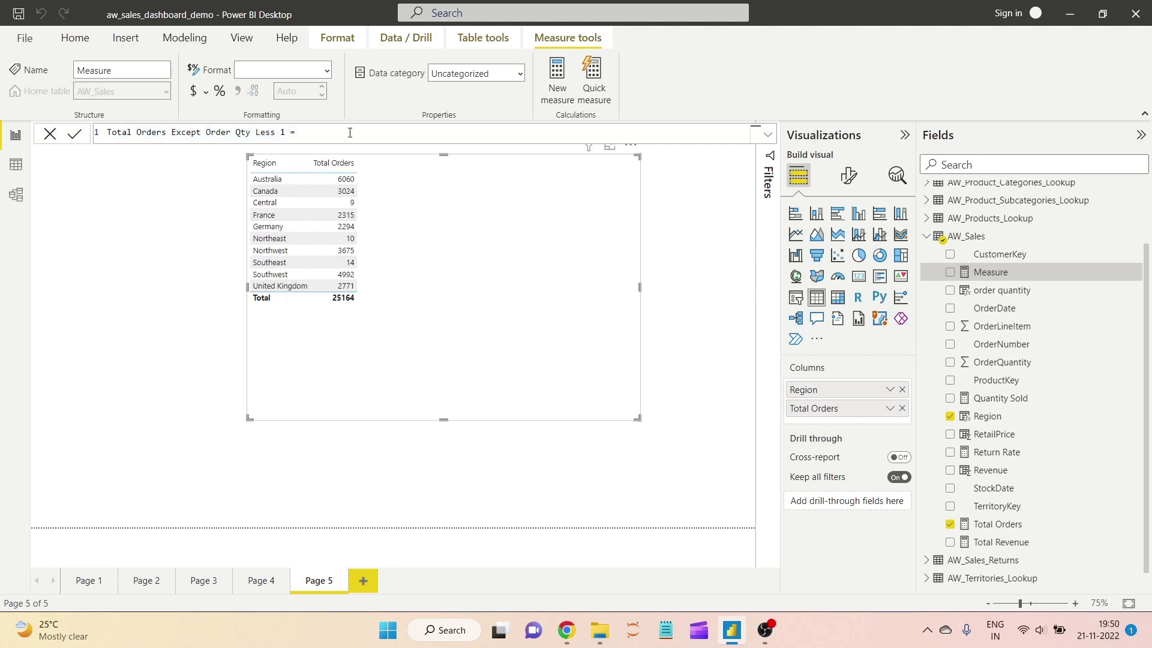
pyautogui.write('calculat')
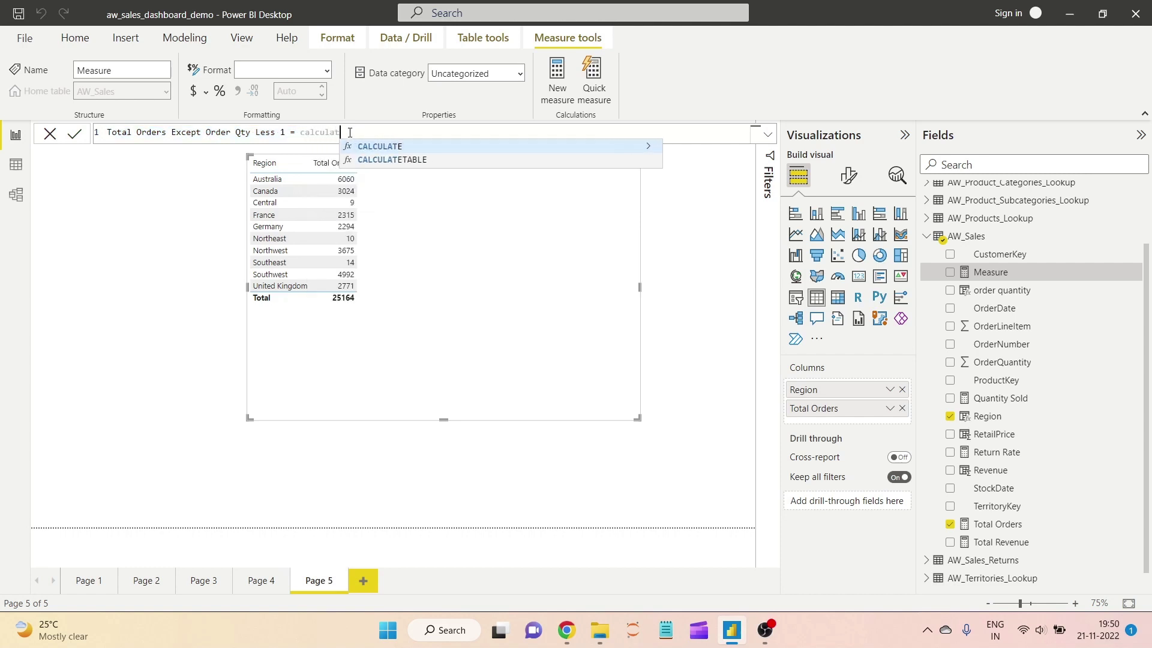
pyautogui.press('Tab')
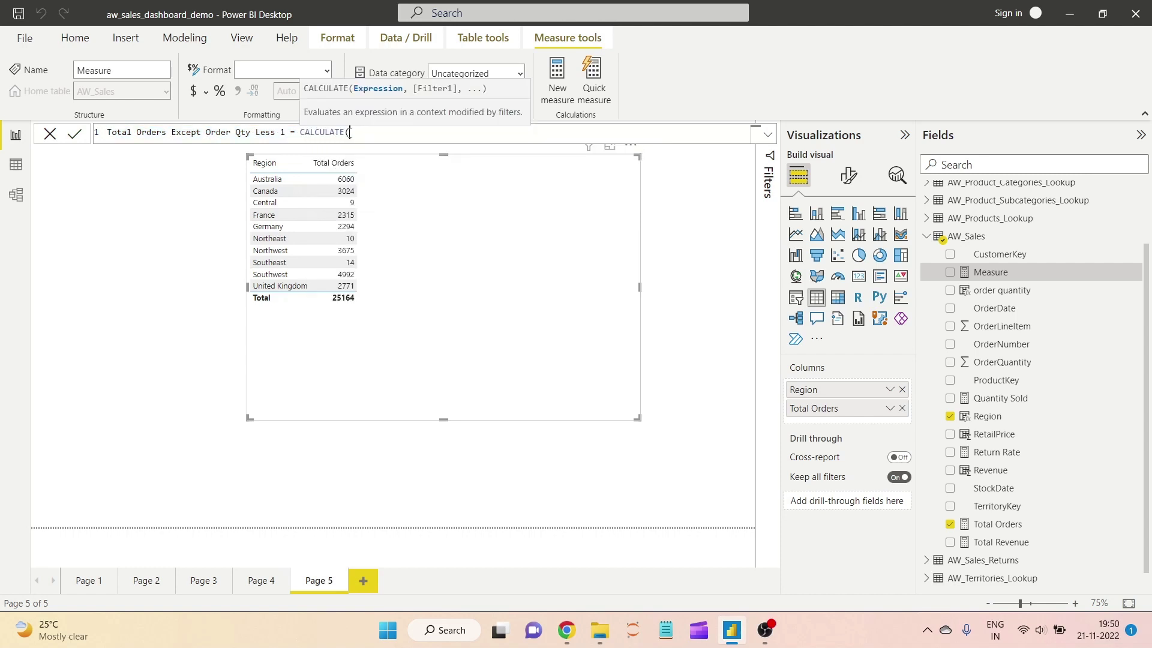
pyautogui.write('total')
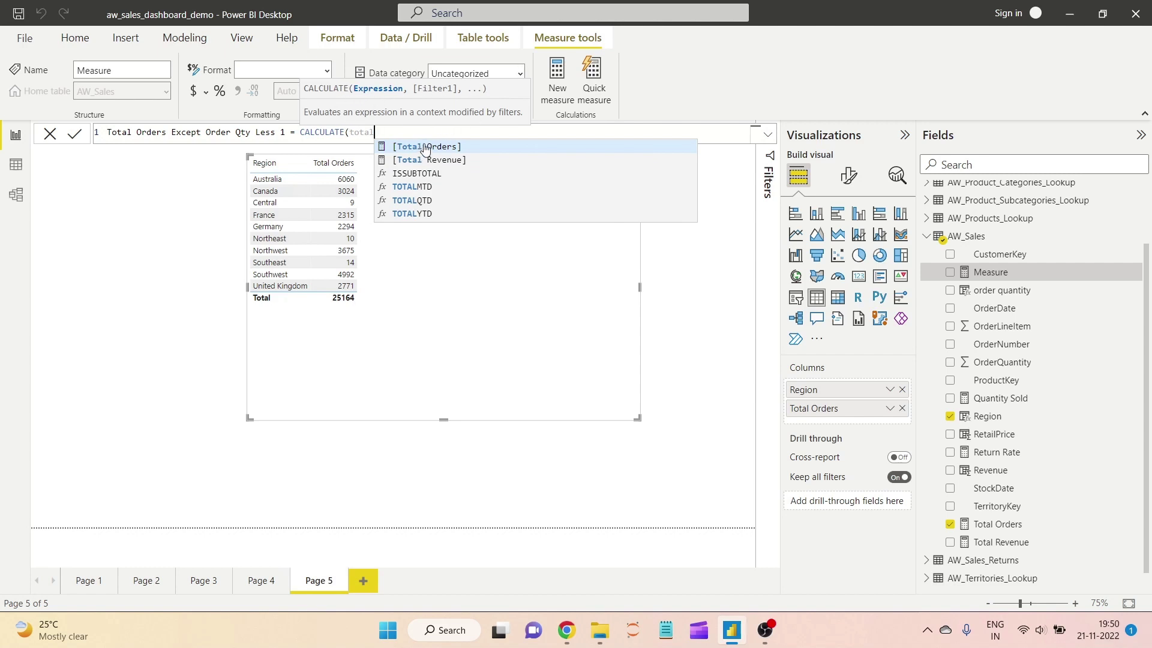
pyautogui.click(447, 149)
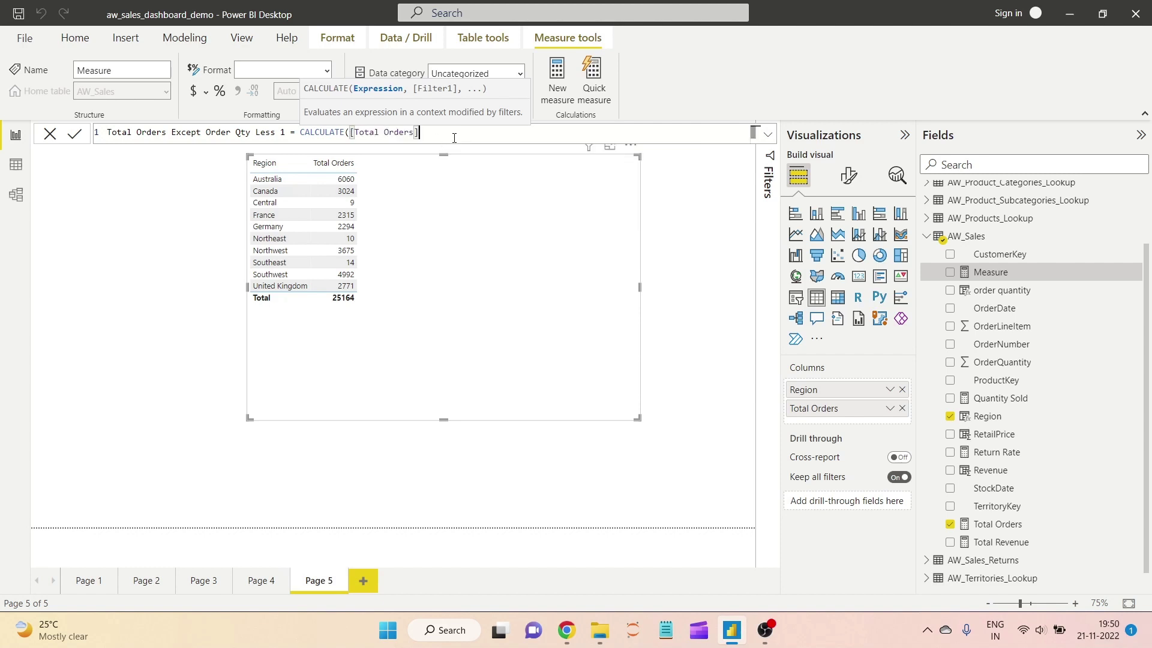
pyautogui.write(',')
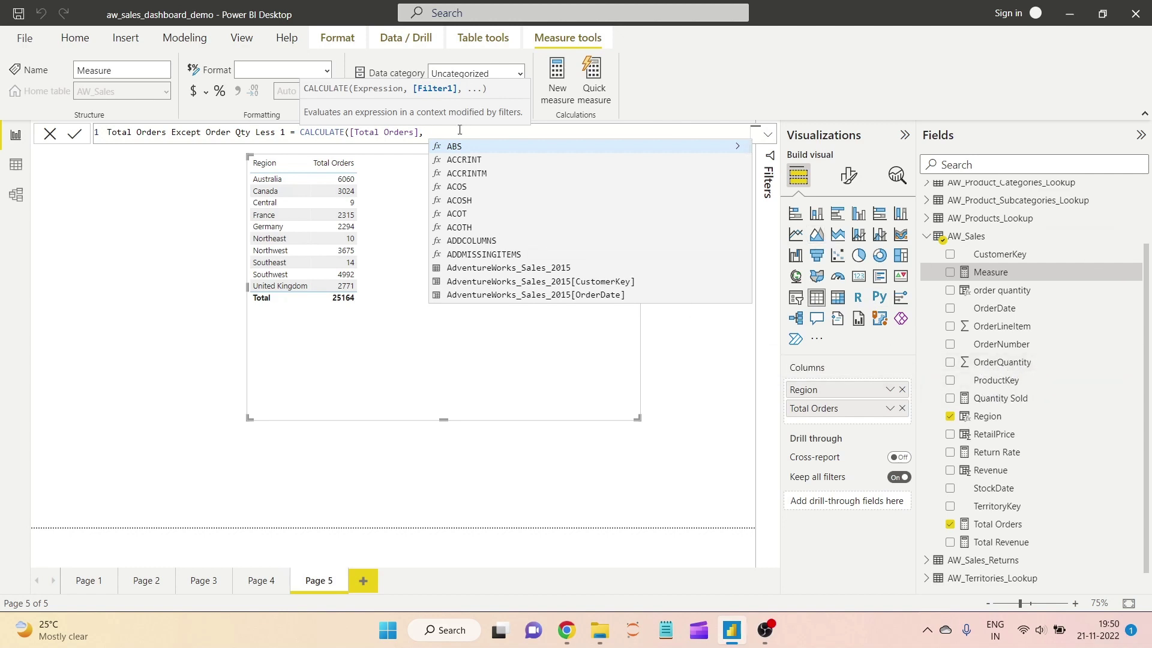
pyautogui.write('order')
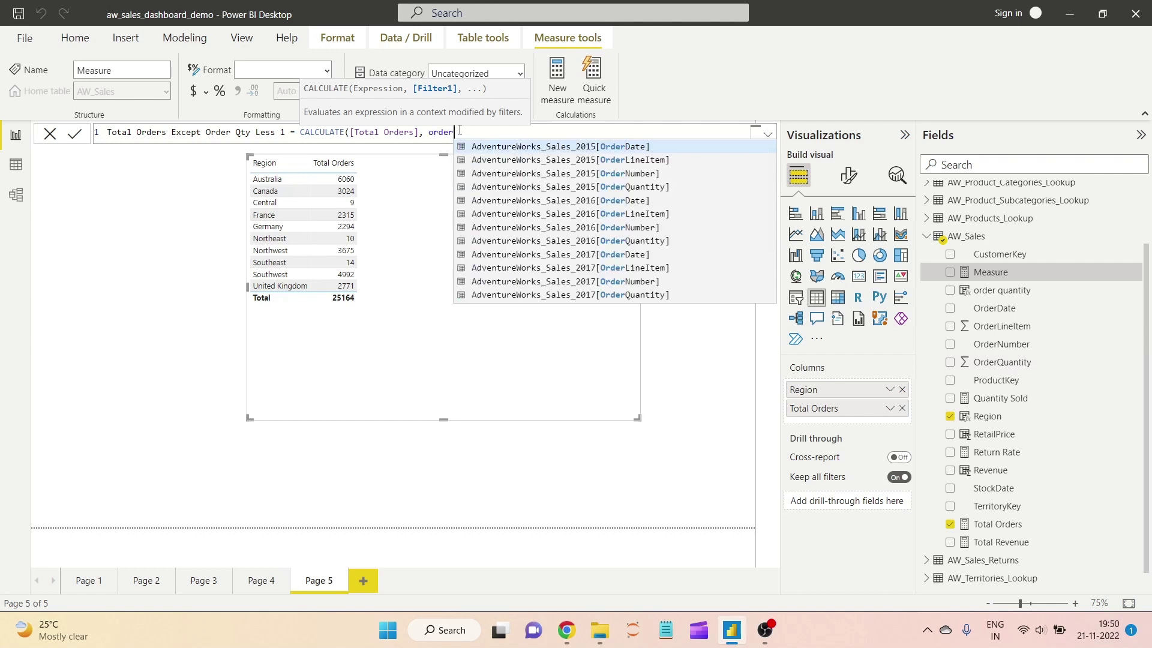
pyautogui.write('qua')
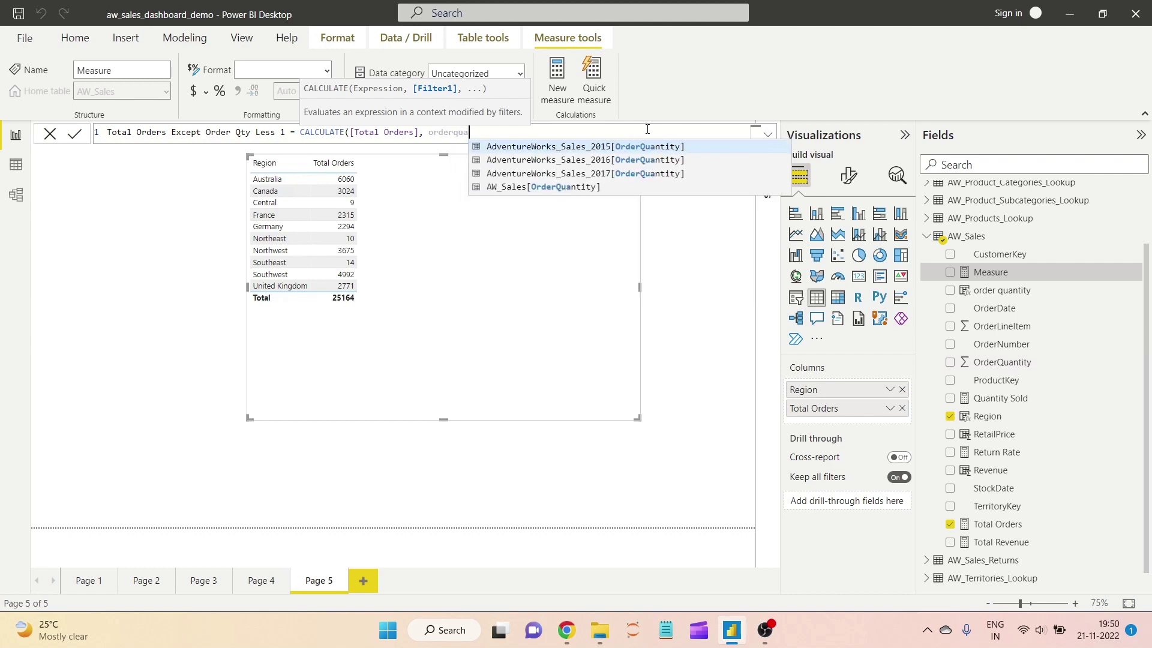
pyautogui.click(577, 187)
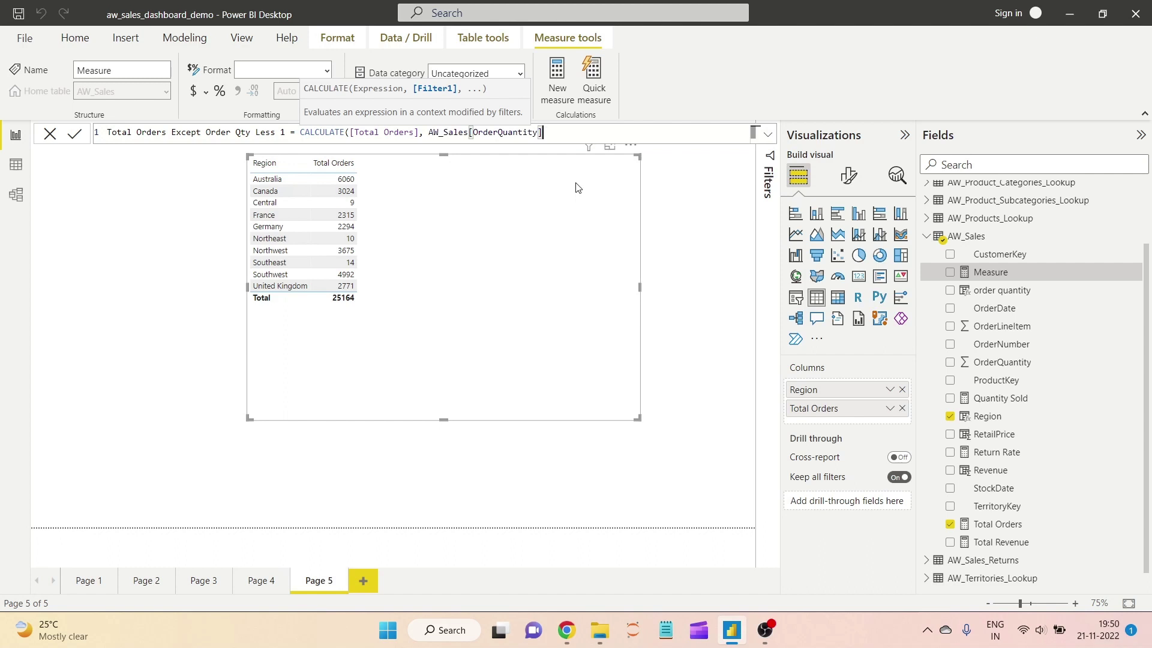
pyautogui.write('>1)')
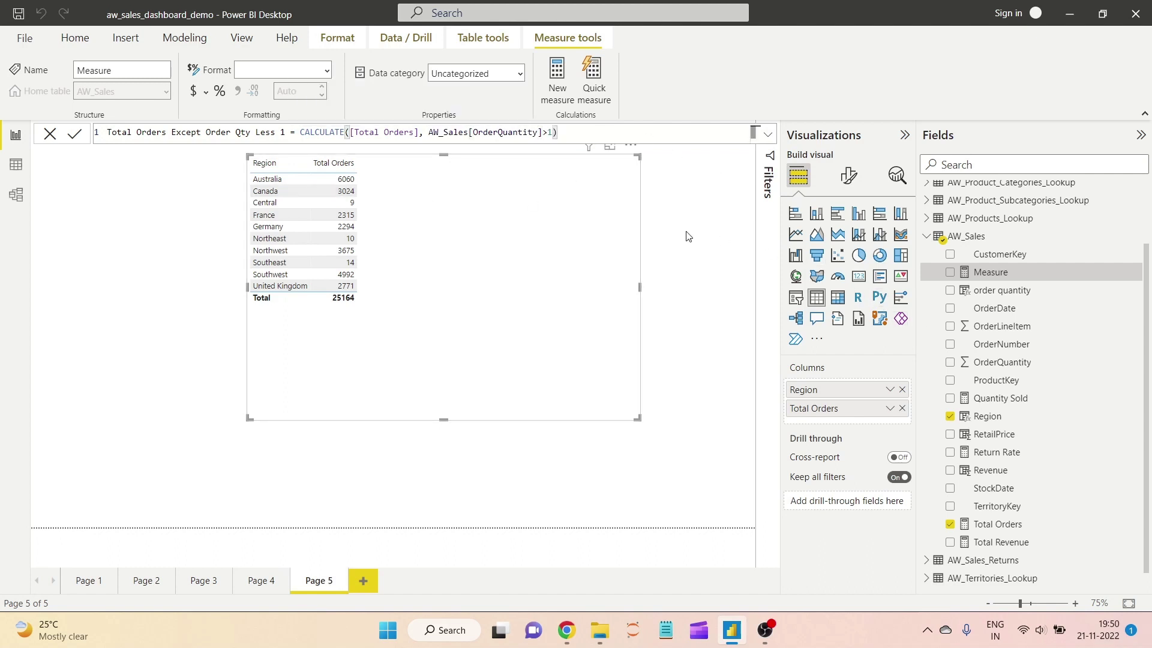
pyautogui.press('Return')
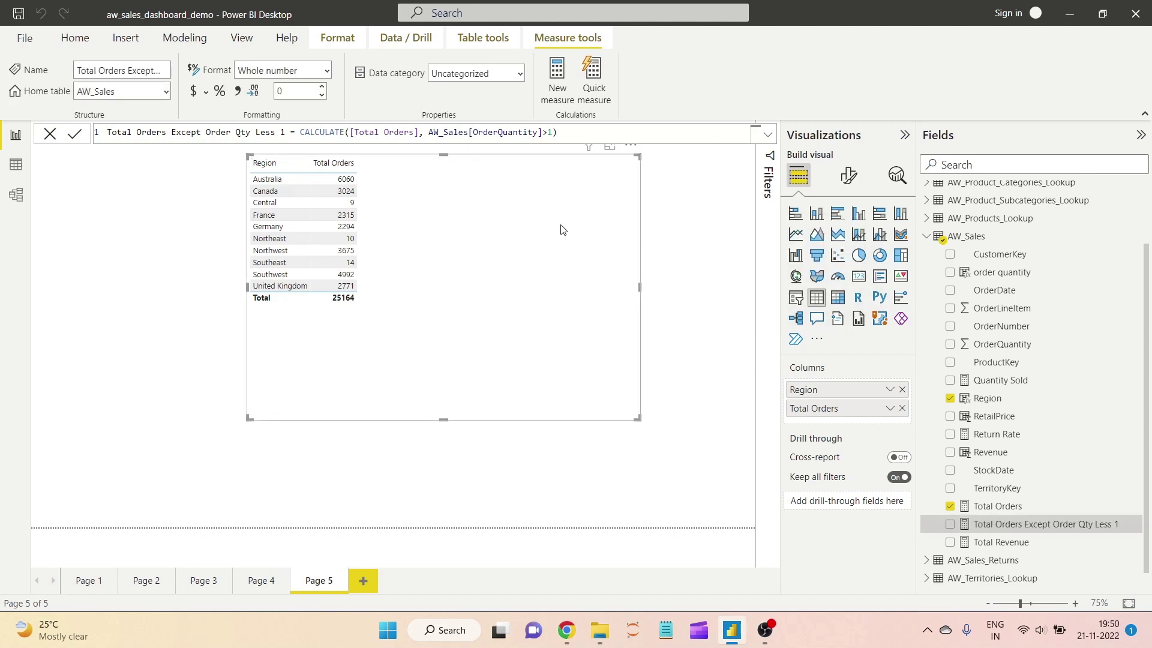
# Move the Region and Total Orders table visual to the left side of Page 5 and narrow it to about half its width.
pyautogui.moveTo(531, 182); pyautogui.dragTo(387, 186)
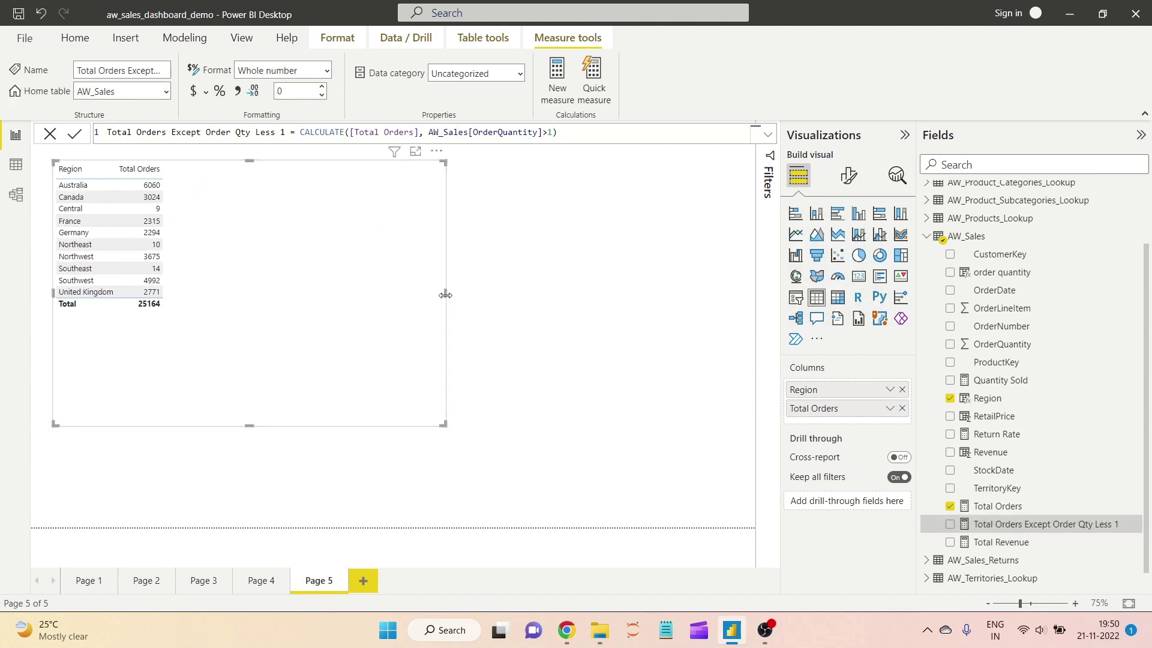
pyautogui.click(449, 297)
pyautogui.click(385, 287)
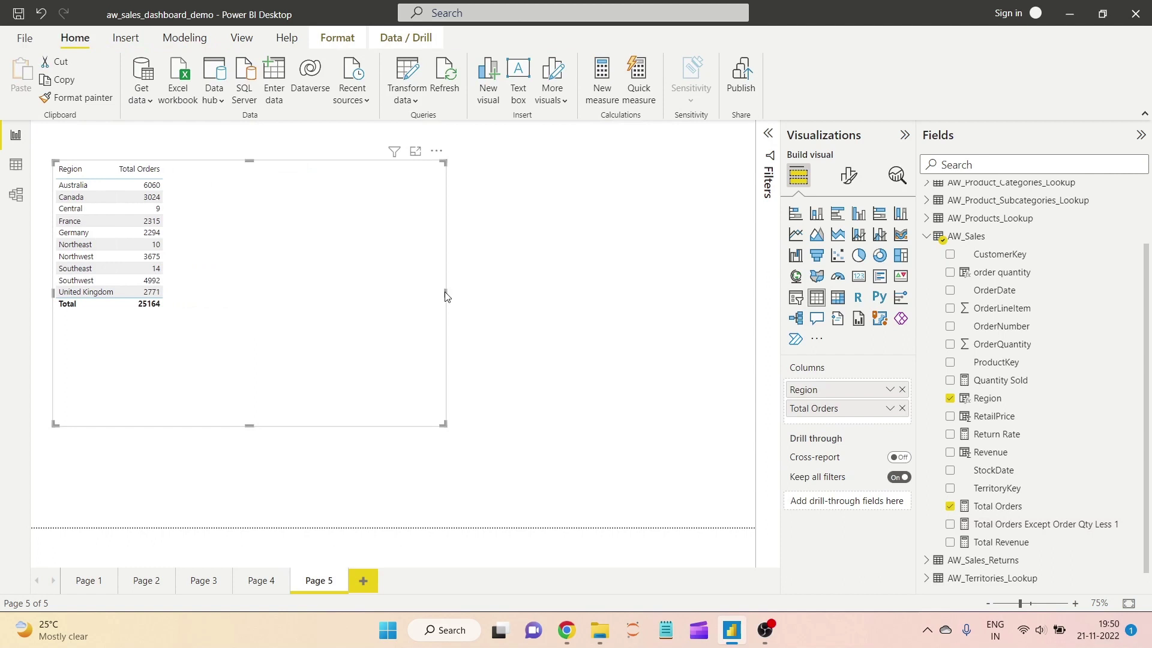
pyautogui.moveTo(446, 290); pyautogui.dragTo(262, 283)
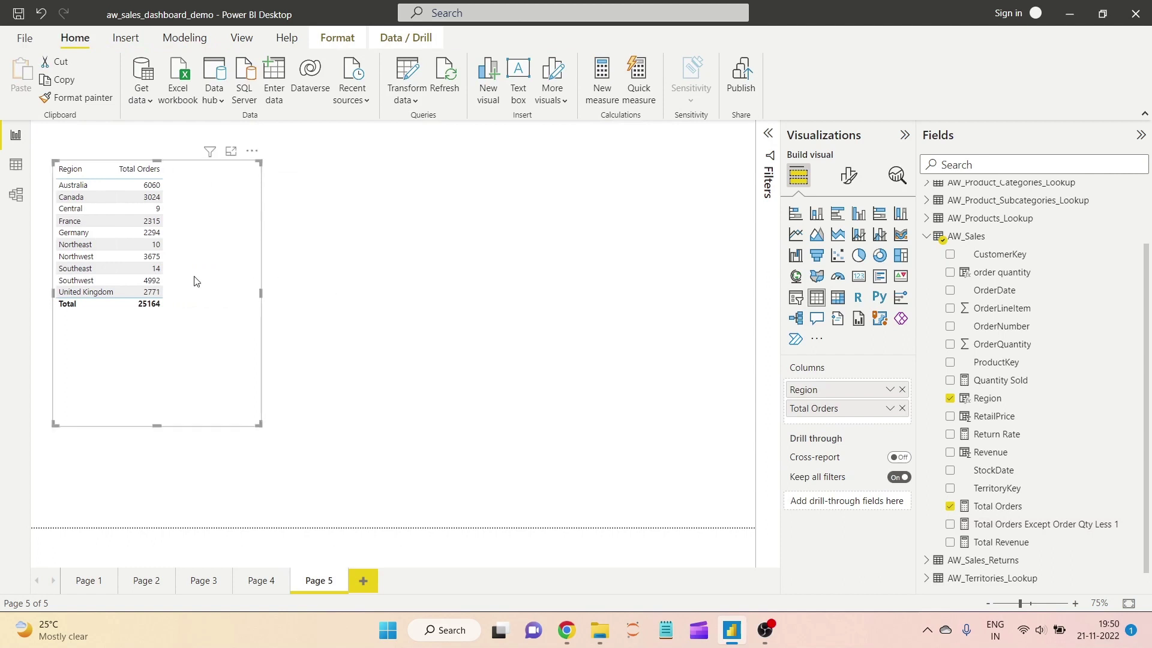
# Duplicate the table visual beside the original and replace Total Orders in the copy with Total Orders Except Order Qty Less 1.
pyautogui.hotkey('ctrl', 'c')
pyautogui.hotkey('ctrl', 'v')
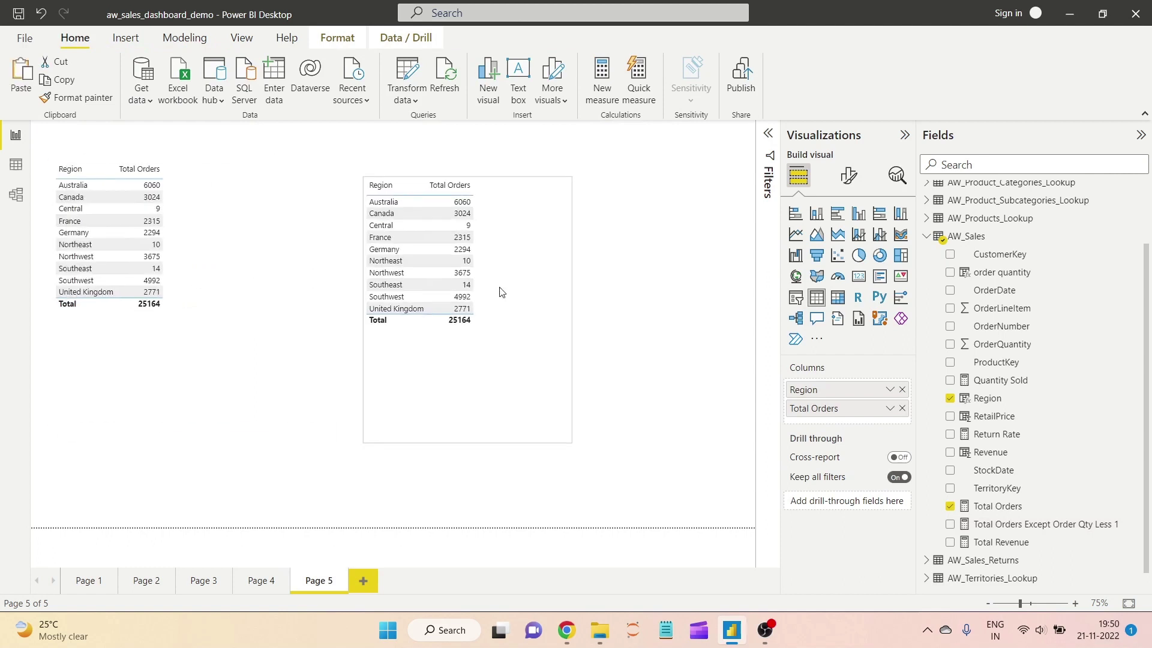
pyautogui.click(902, 409)
pyautogui.moveTo(1041, 524); pyautogui.dragTo(828, 401)
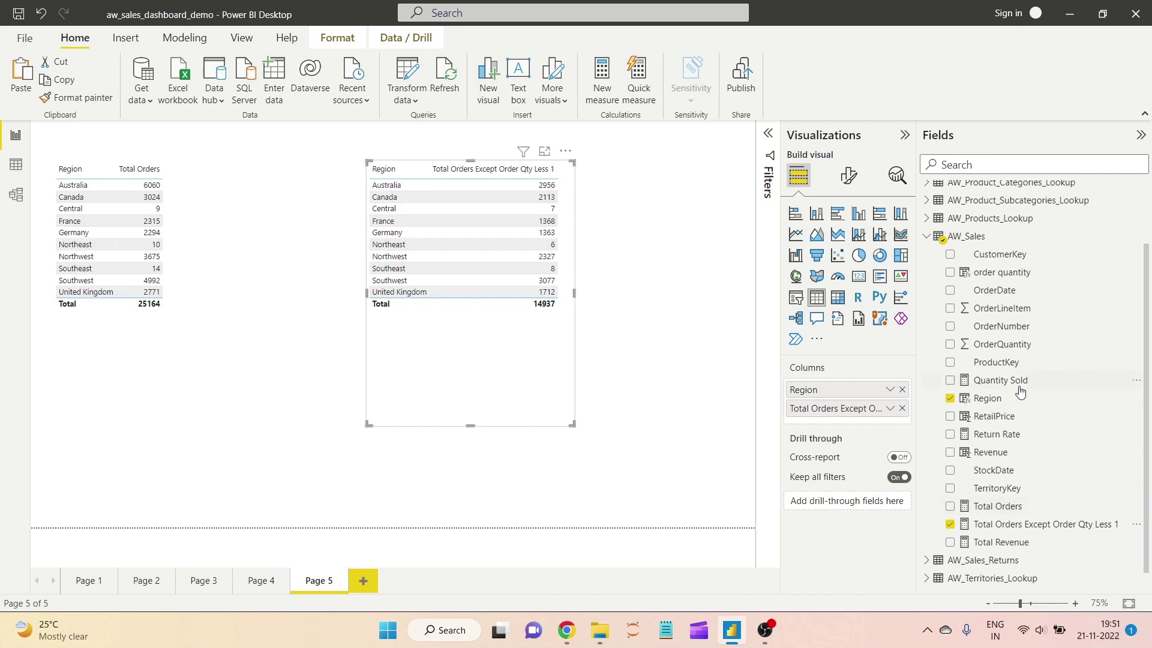
# Review the Total Orders Except Order Qty Less 1 formula, examining its CALCULATE expression, the Total Orders argument and the OrderQuantity filter.
pyautogui.scroll(-1, 1018, 390)
pyautogui.click(1012, 510)
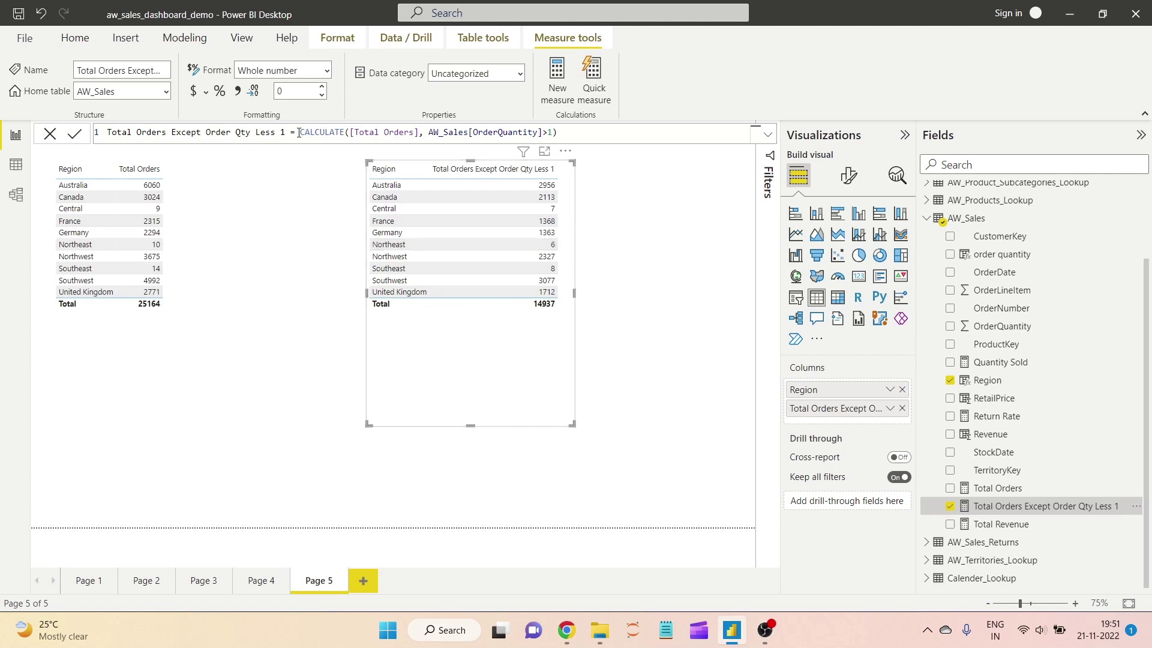
pyautogui.moveTo(299, 132); pyautogui.dragTo(603, 129)
pyautogui.click(605, 129)
pyautogui.moveTo(355, 134); pyautogui.dragTo(380, 134)
pyautogui.click(399, 133)
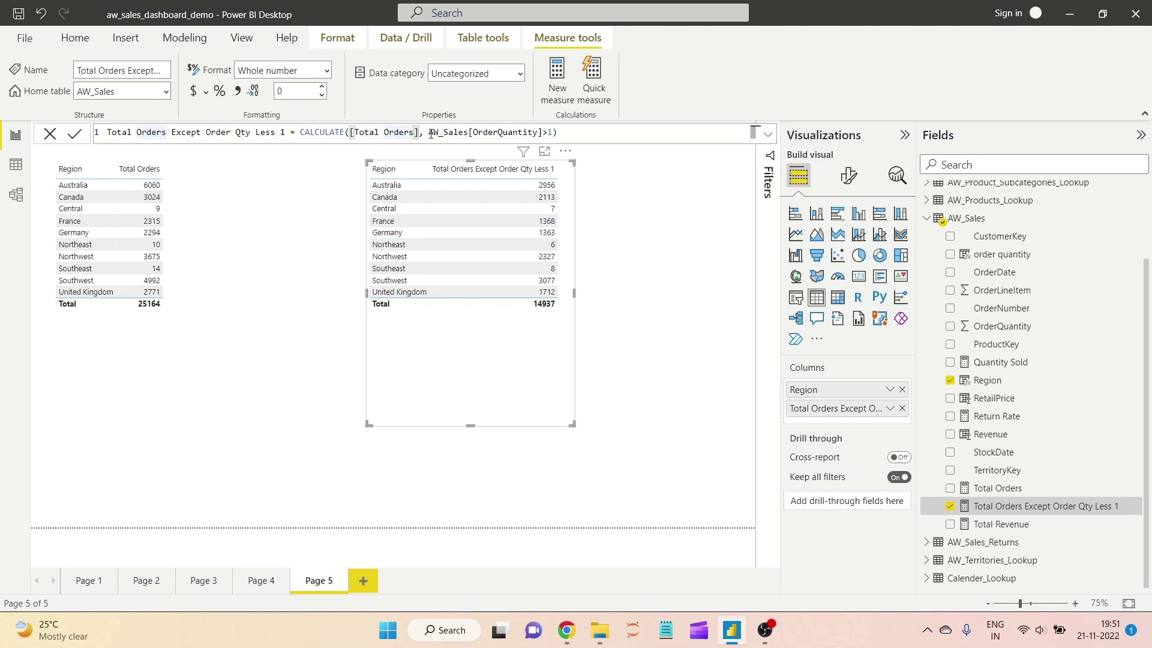
pyautogui.moveTo(429, 132); pyautogui.dragTo(600, 132)
pyautogui.click(602, 133)
pyautogui.moveTo(430, 132); pyautogui.dragTo(600, 133)
pyautogui.click(660, 135)
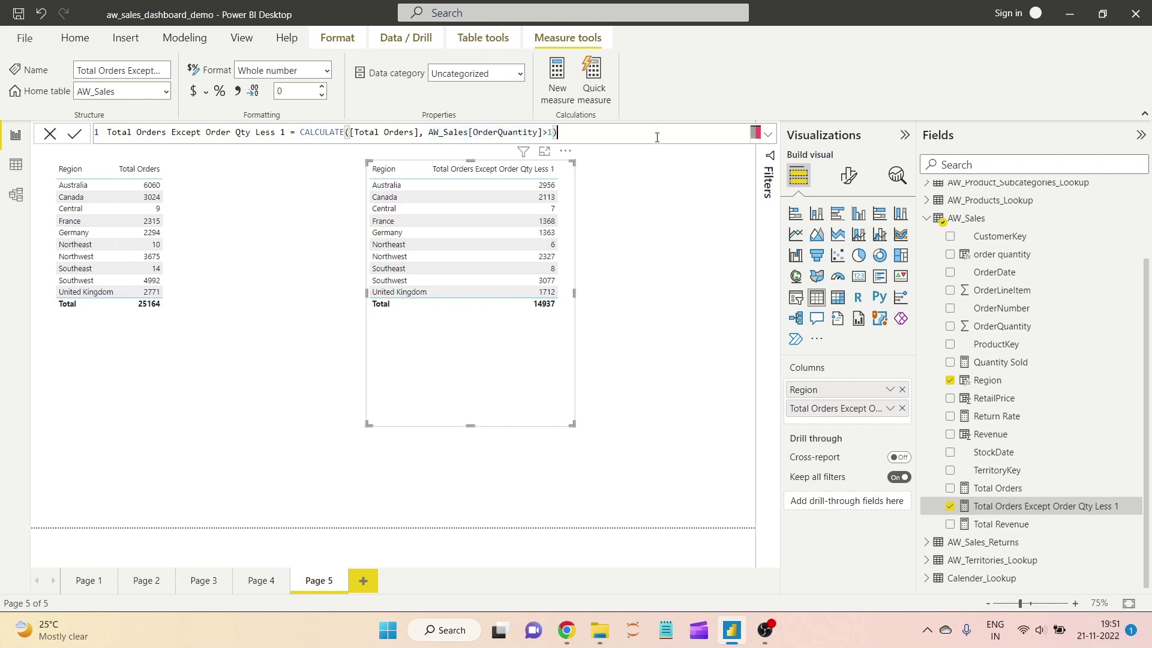
# Start wrapping the measure's AW_Sales[OrderQuantity]>1 filter in an AND function, with a comma after it for a second condition.
pyautogui.click(430, 134)
pyautogui.write('AND(')
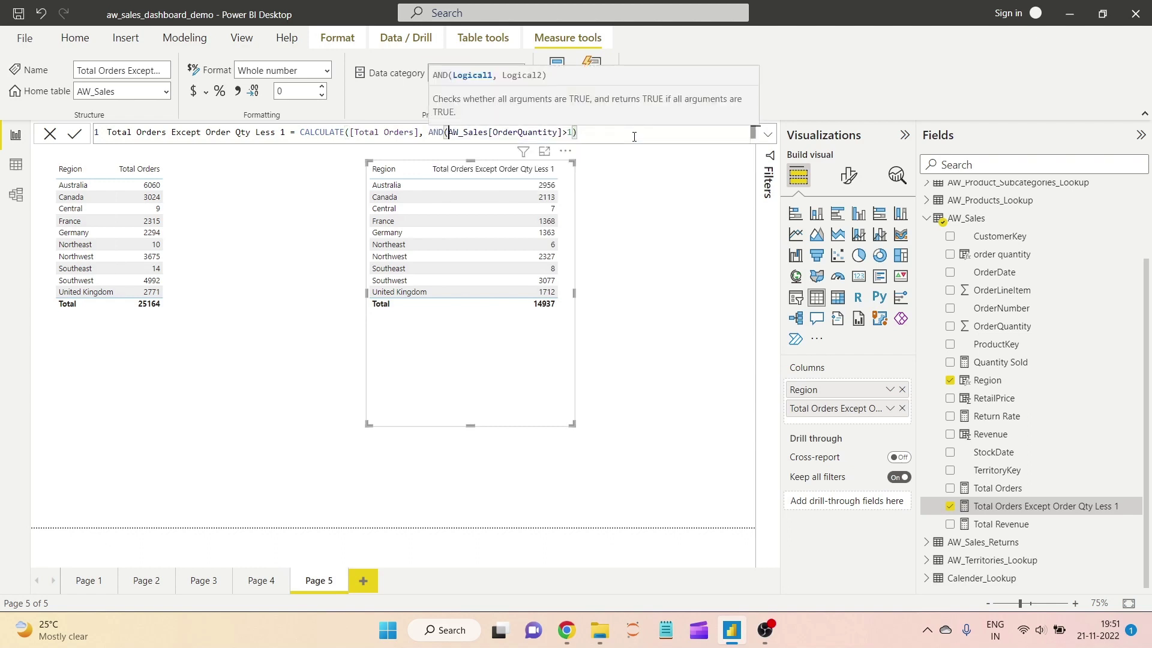
pyautogui.press('Right')
pyautogui.press('Right')
pyautogui.press('Right')
pyautogui.press('Right')
pyautogui.press('Right')
pyautogui.press('Right')
pyautogui.press('Right')
pyautogui.press('Right')
pyautogui.press('Right')
pyautogui.press('Right')
pyautogui.press('Right')
pyautogui.press('Right')
pyautogui.press('Right')
pyautogui.press('Right')
pyautogui.press('Right')
pyautogui.press('Right')
pyautogui.press('Right')
pyautogui.press('Right')
pyautogui.press('Right')
pyautogui.press('Right')
pyautogui.write(',')
pyautogui.doubleClick(519, 132)
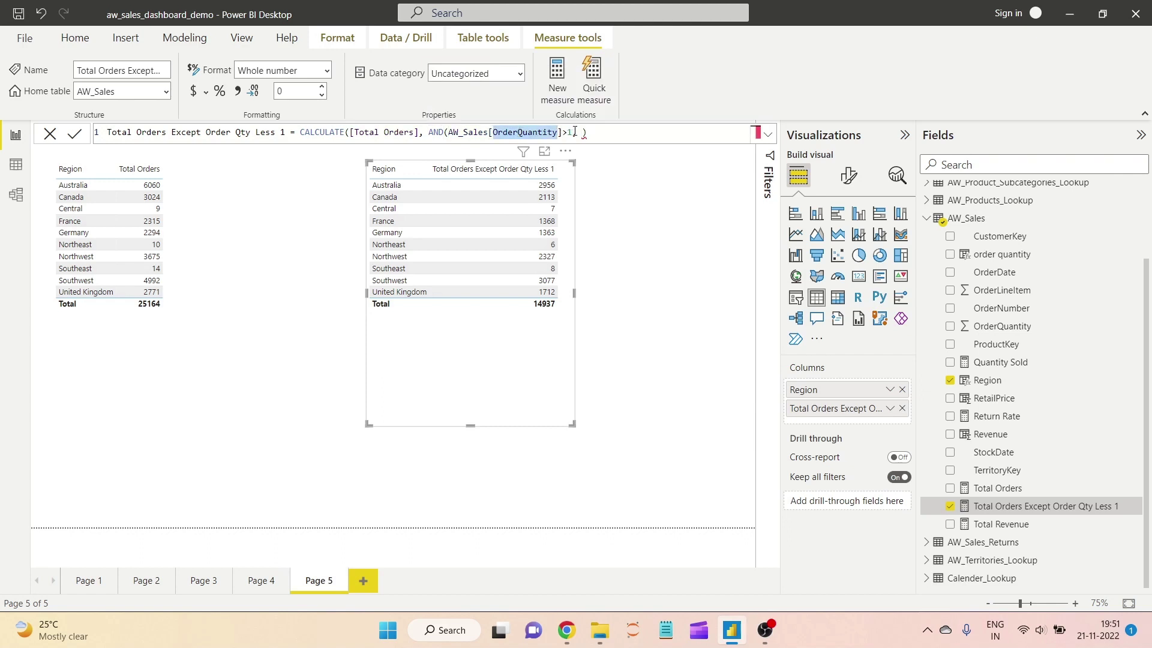
pyautogui.click(575, 132)
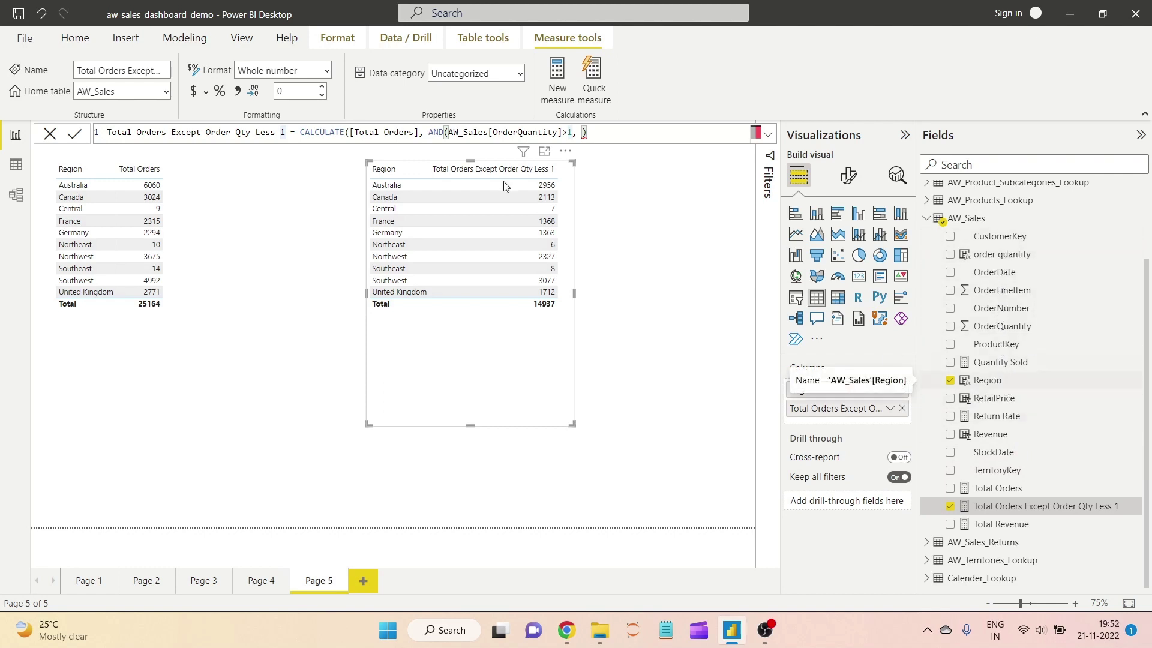
# Add AW_Sales[Region]<>"Australia" as the second AND condition, close the formula and commit the measure.
pyautogui.write('Regio')
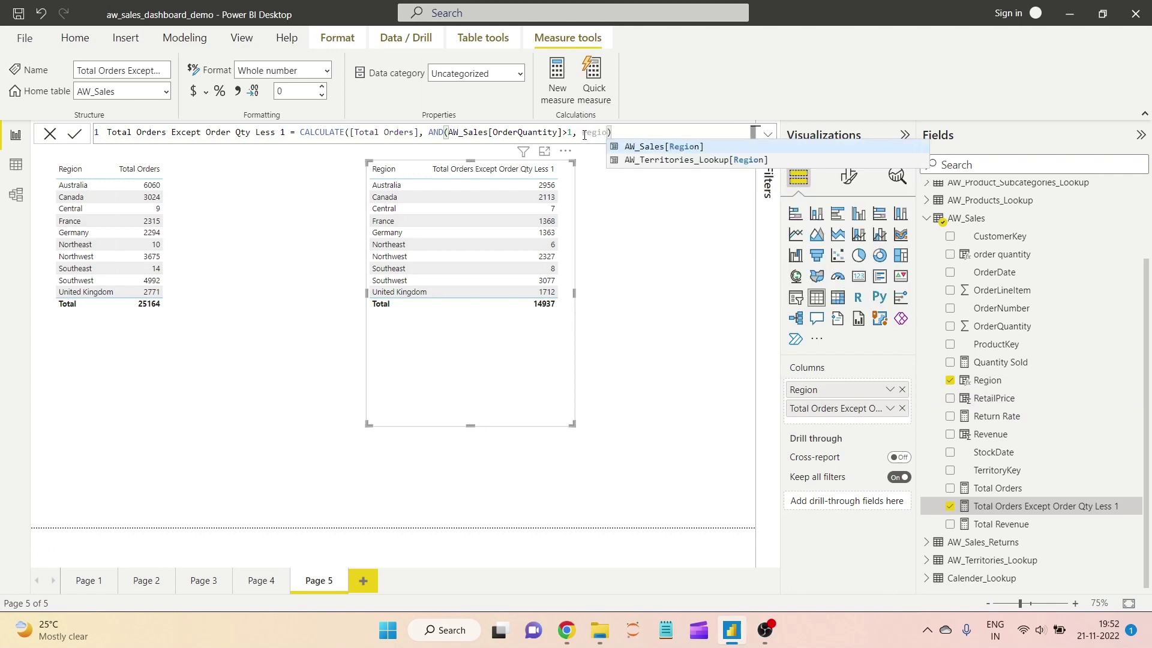
pyautogui.press('Tab')
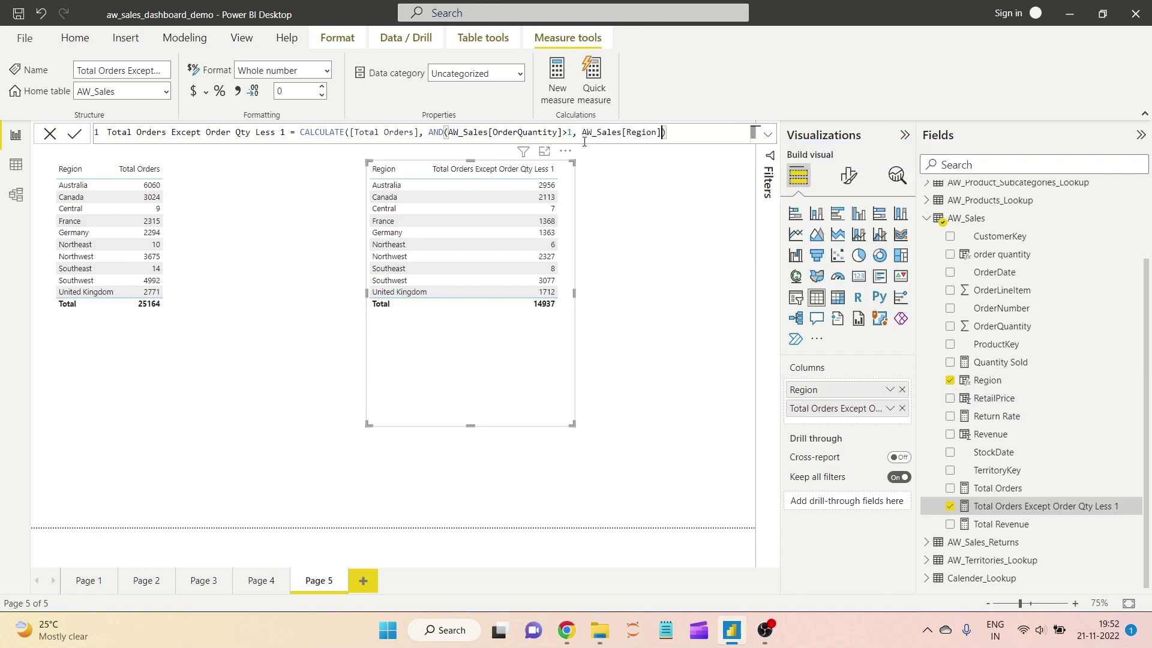
pyautogui.write('<>""')
pyautogui.press('BackSpace')
pyautogui.press('Left')
pyautogui.press('Left')
pyautogui.press('Right')
pyautogui.press('Right')
pyautogui.press('BackSpace')
pyautogui.press('BackSpace')
pyautogui.write('<>"Australia"))')
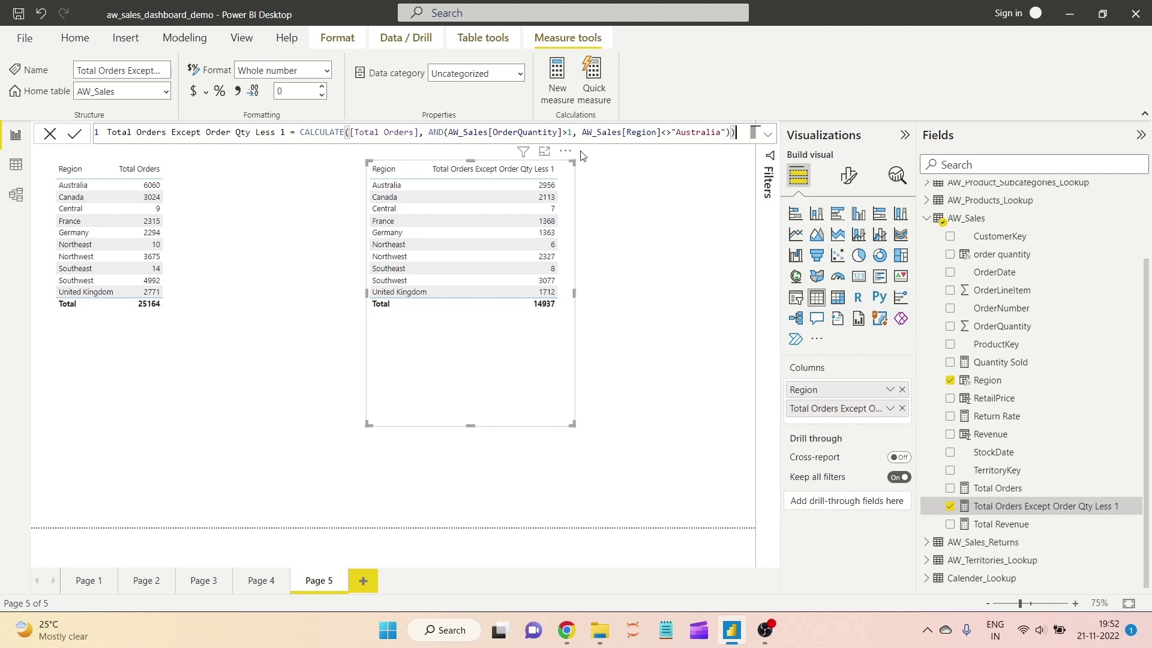
pyautogui.moveTo(303, 134); pyautogui.dragTo(737, 134)
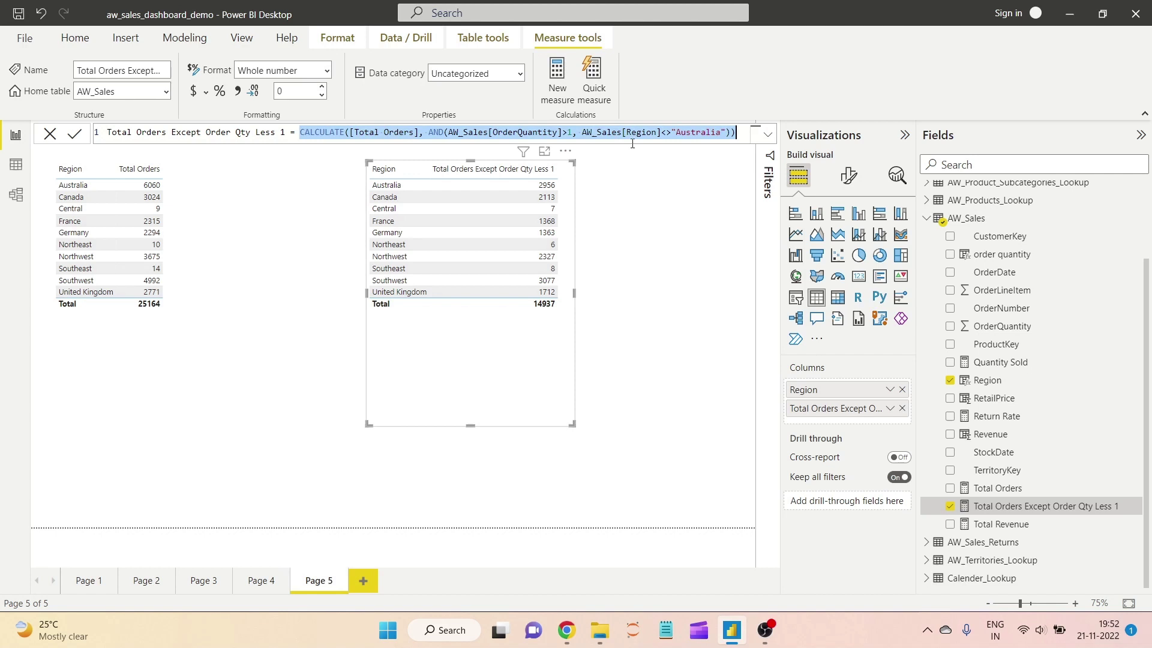
pyautogui.click(704, 136)
pyautogui.press('Return')
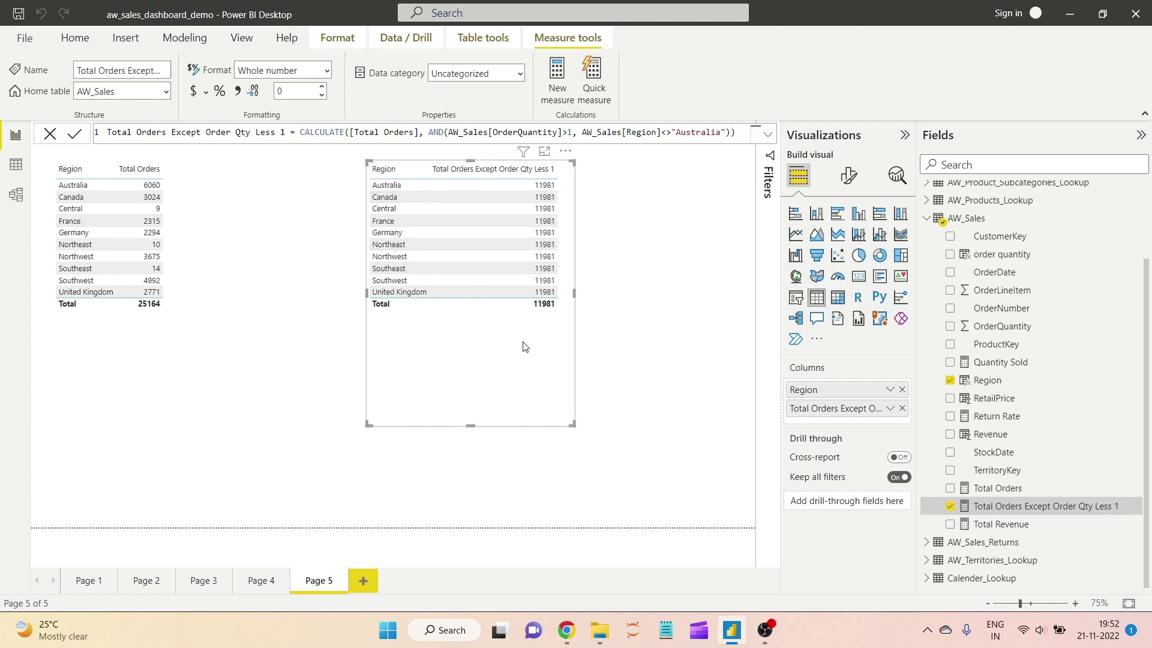
# Review the measure's AND filter and remove the Region column from the copied table visual.
pyautogui.moveTo(429, 136); pyautogui.dragTo(735, 133)
pyautogui.click(735, 133)
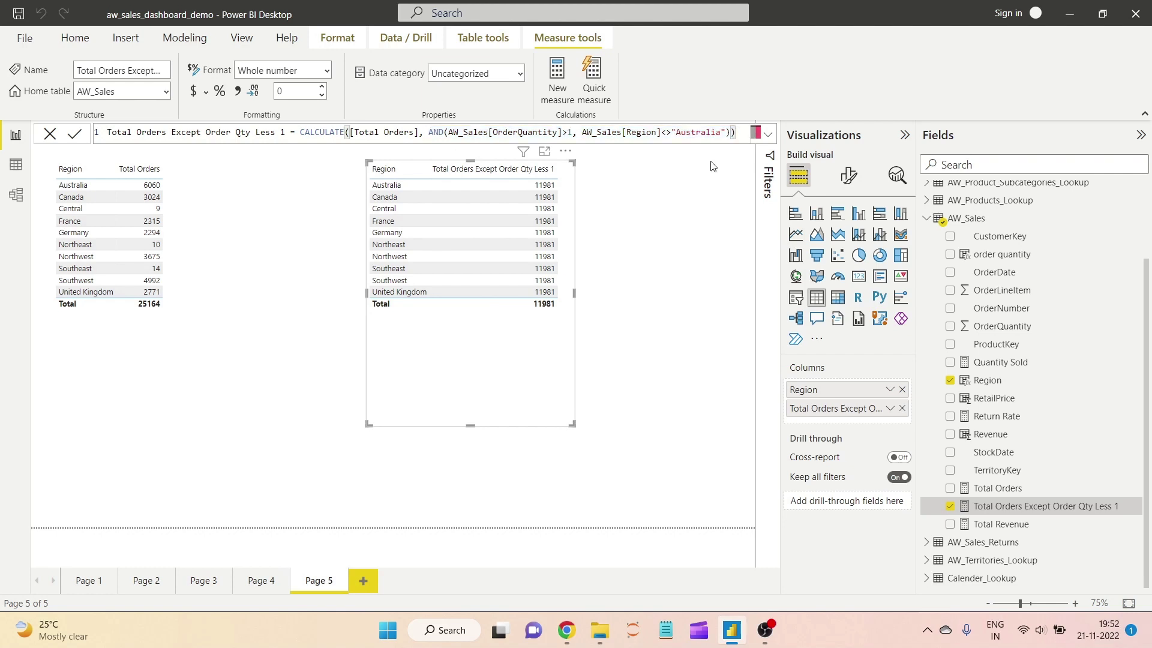
pyautogui.click(902, 389)
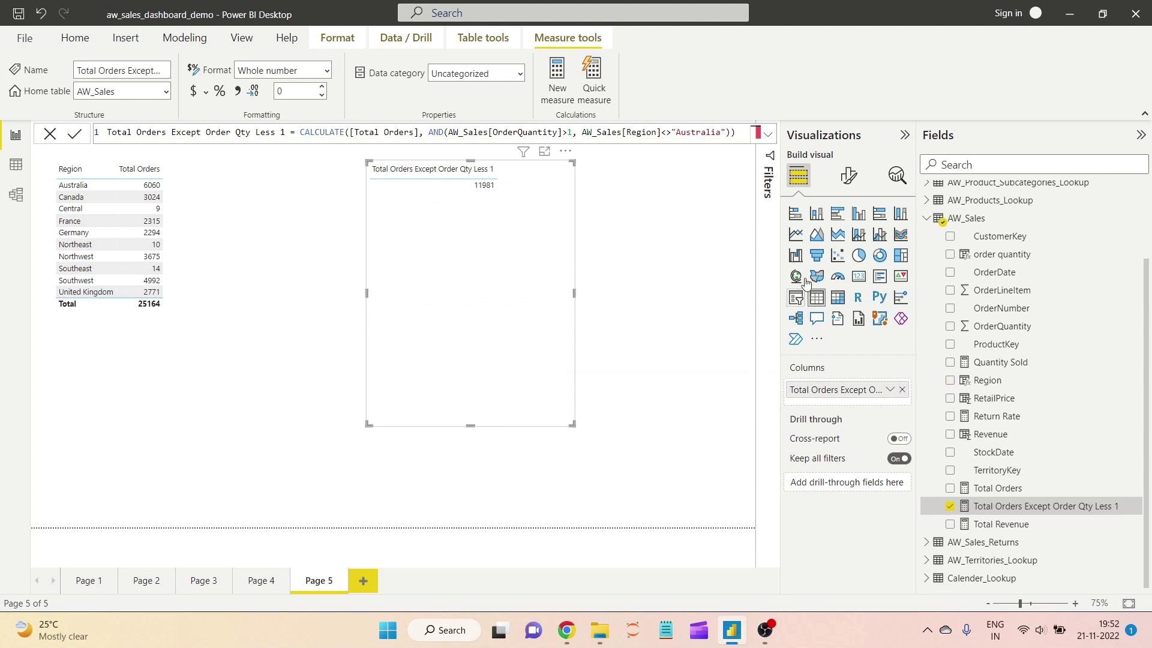
# Try showing Total Orders Except Order Qty Less 1 as a card visual, and undo the conversion.
pyautogui.click(860, 278)
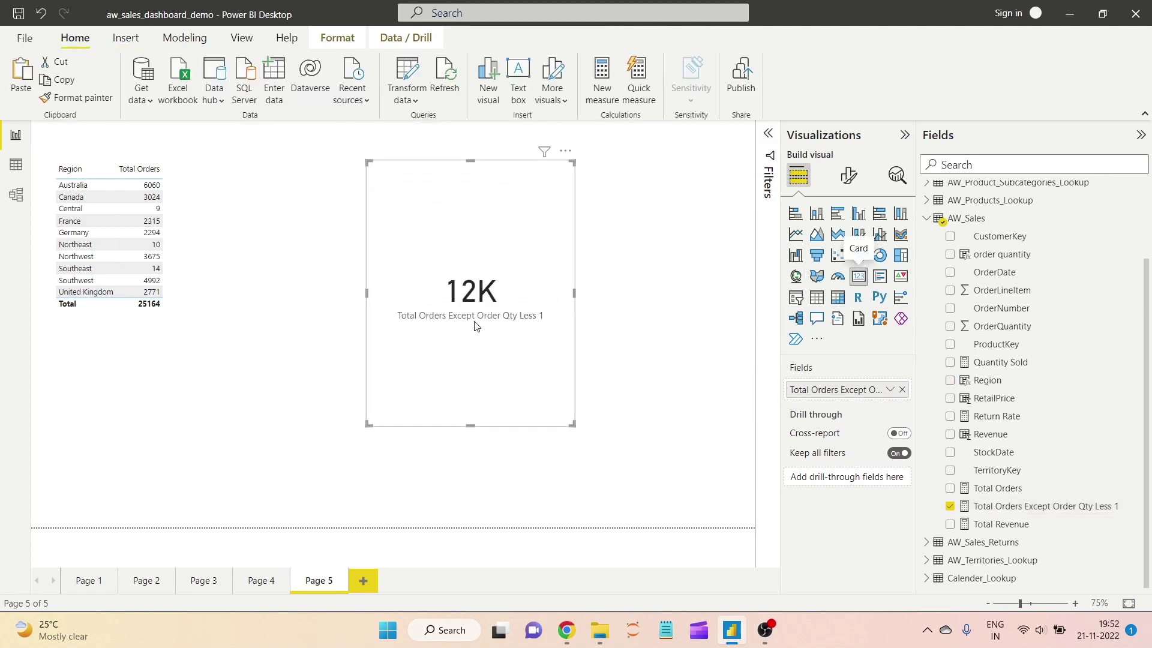
pyautogui.moveTo(458, 247); pyautogui.dragTo(514, 262)
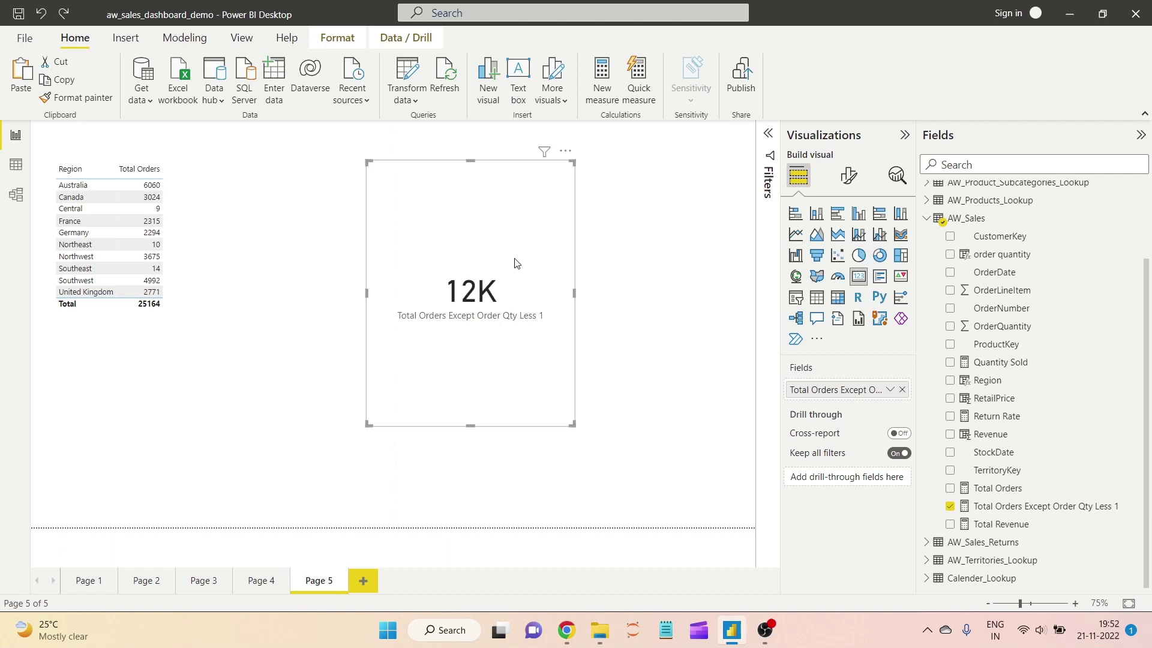
pyautogui.click(40, 21)
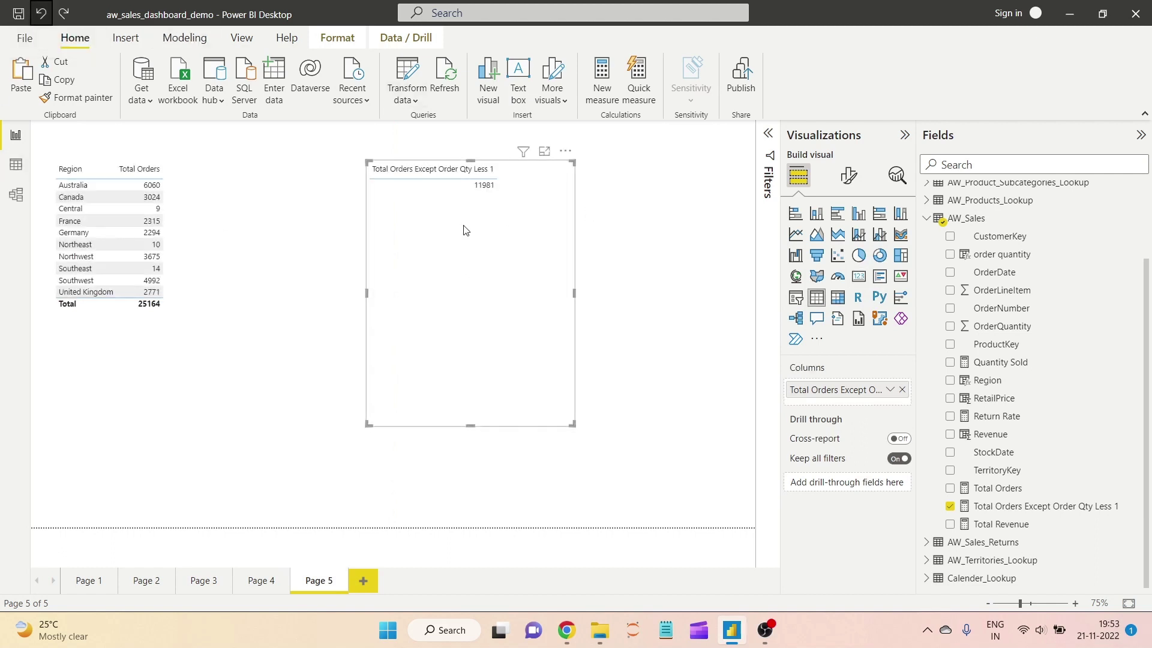
# Shift the copied table visual slightly right and down, and add ProductKey from AW_Sales as its first column.
pyautogui.moveTo(463, 226); pyautogui.dragTo(498, 252)
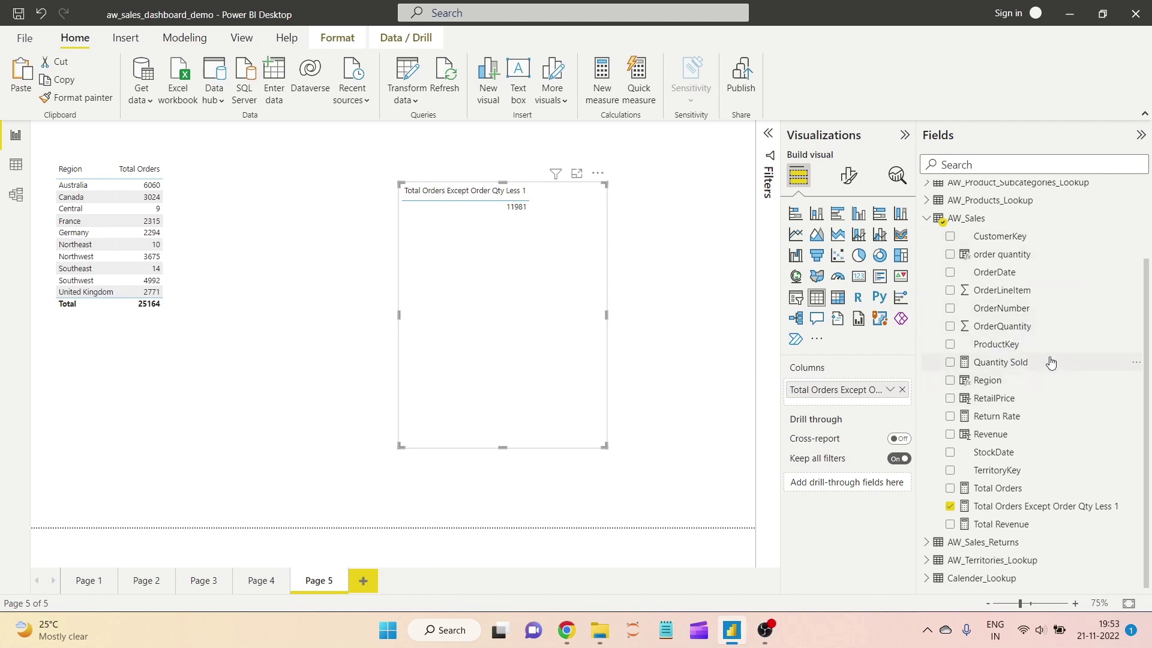
pyautogui.moveTo(1052, 346); pyautogui.dragTo(840, 386)
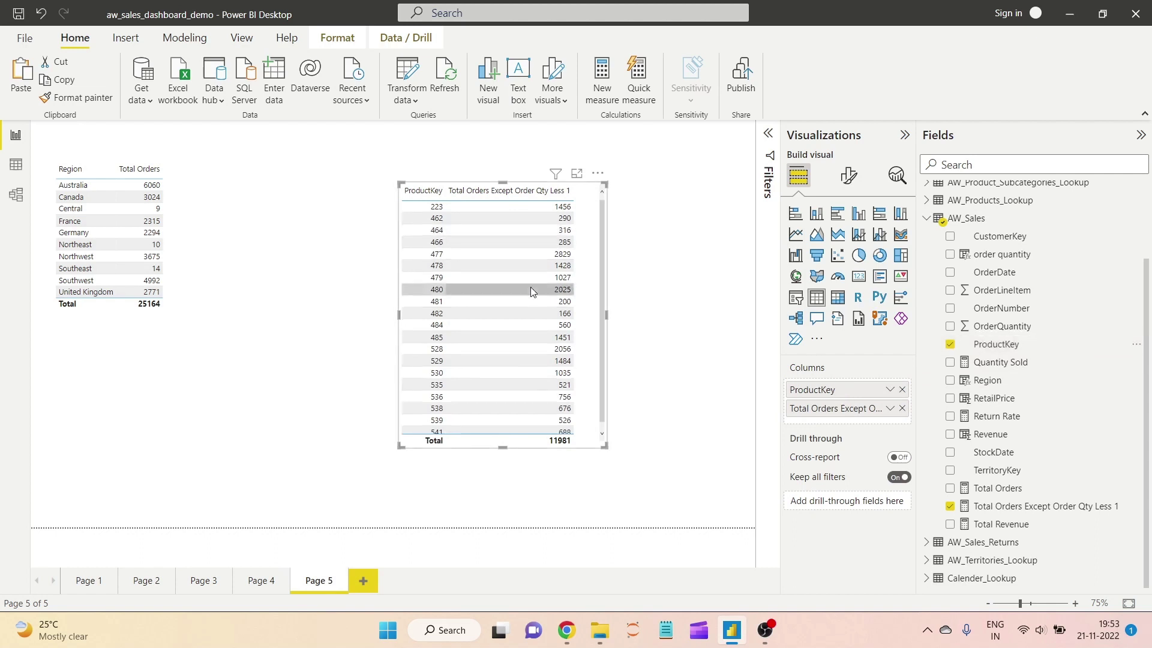